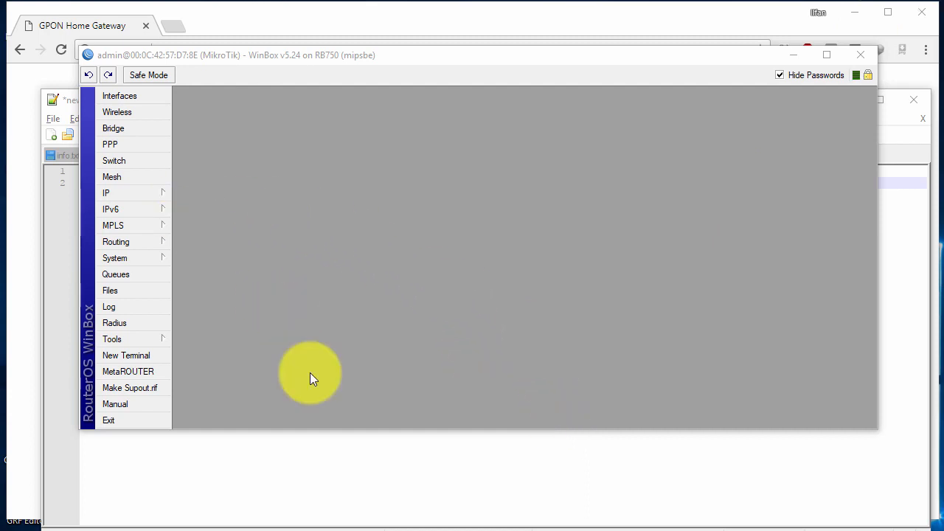
Switch to the Notepad++ note and add the line "ip client : 10.10.10.1" after a blank line below the DNS entry.
click(340, 487)
key(Return)
key(Return)
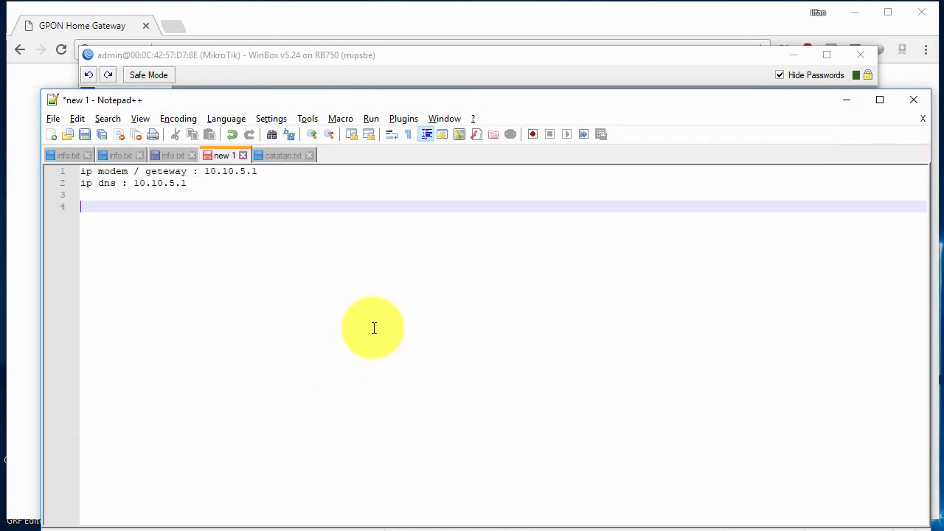
text(uo)
key(BackSpace)
key(BackSpace)
text(ip client : 10.10.10.1)
key(shift+Left)
key(shift+Left)
key(shift+Left)
key(shift+Left)
key(shift+Left)
key(shift+Left)
key(shift+Left)
key(shift+Left)
key(shift+Left)
key(shift+Left)
key(shift+Left)
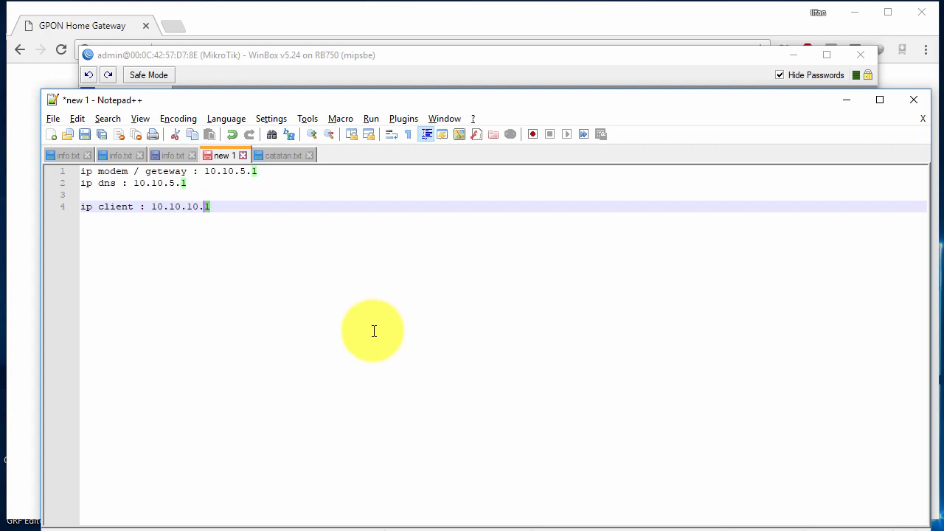
key(shift+Right)
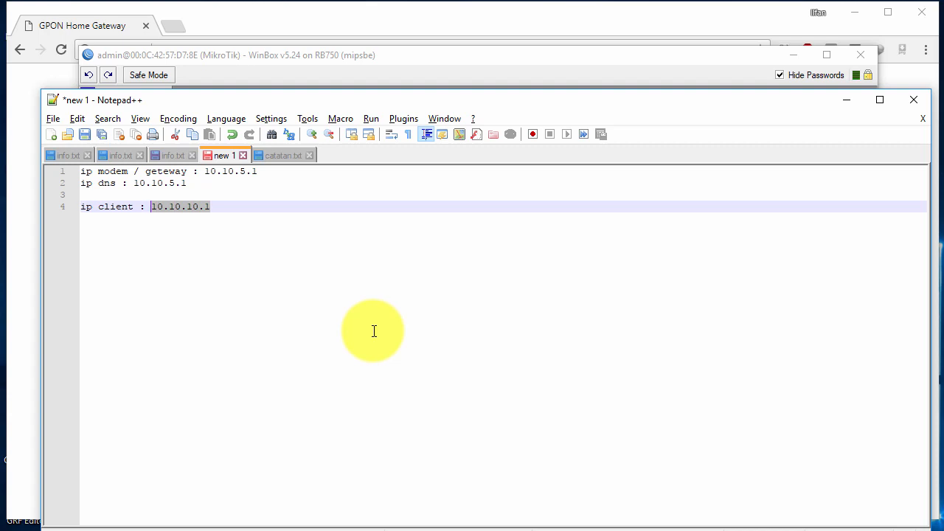
key(End)
Add an empty line under the client entry and extend its label to "ip client mikrotik".
key(Return)
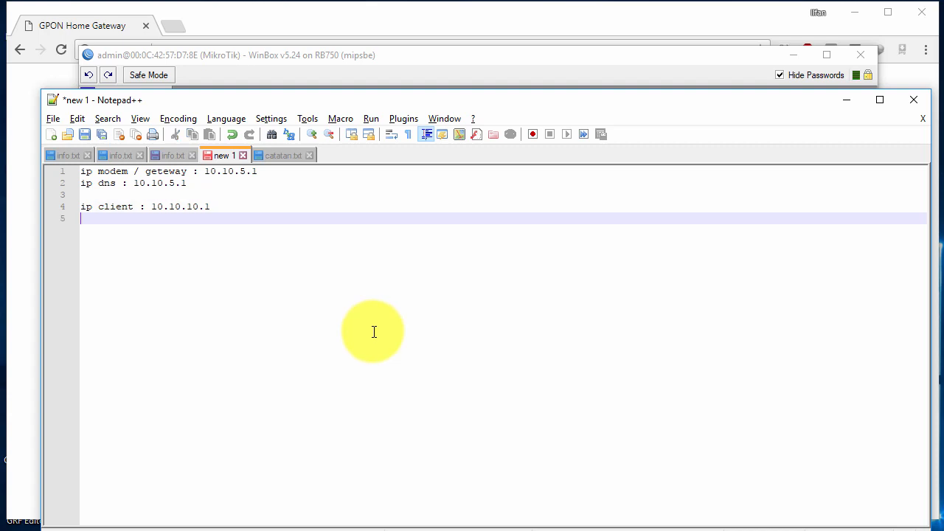
key(Up)
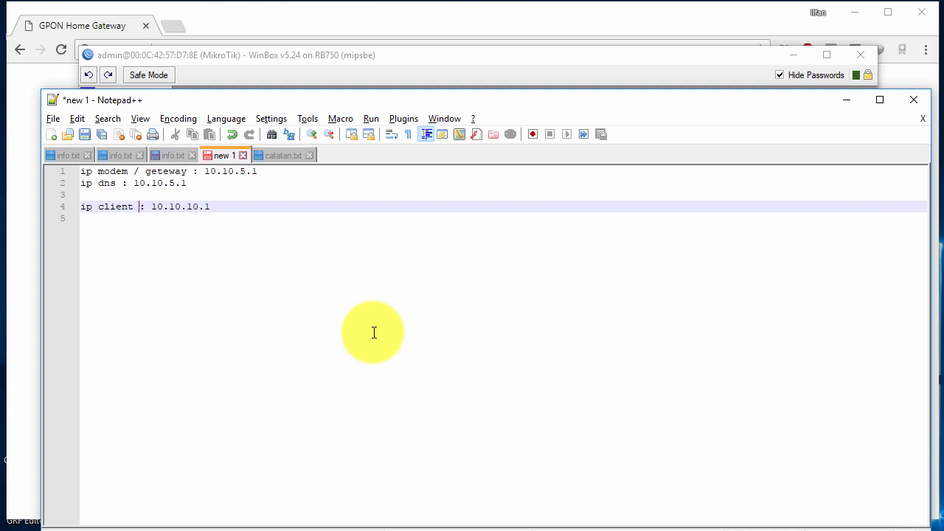
text(mikrotik)
Add the line "range : 10.10.10.2-254" below the MikroTik client address in the note.
key(End)
key(Return)
text(range )
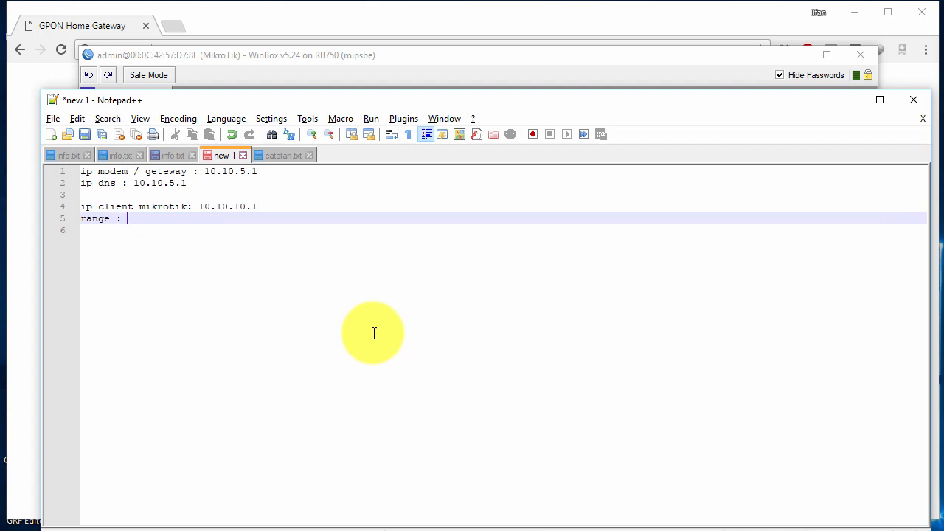
text(: 10.10.10.2-254)
key(Return)
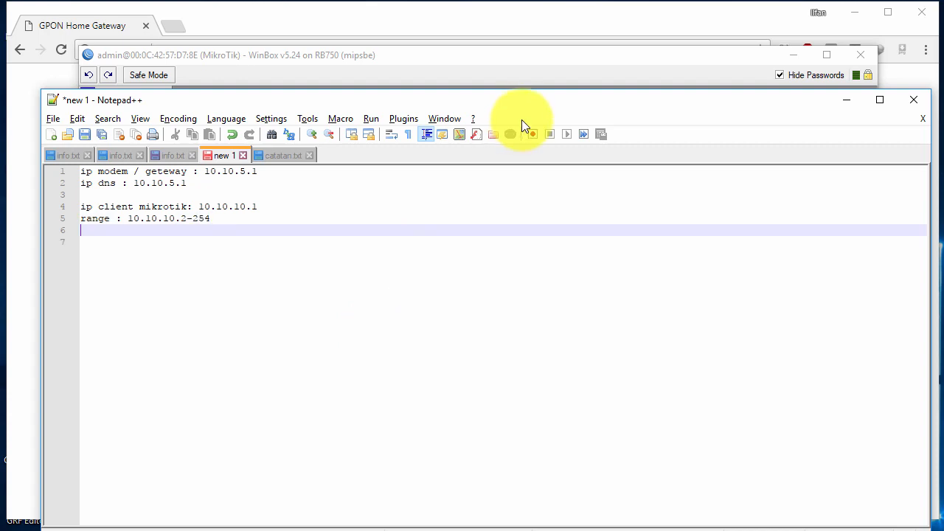
Move the note window lower on the desktop, switch to WinBox and open the router's IP address list.
drag(525, 101, 529, 282)
click(476, 187)
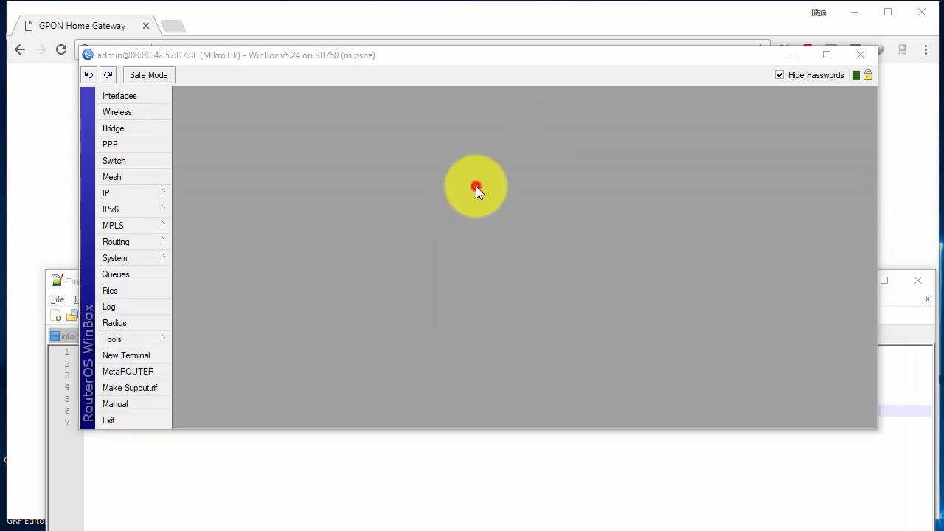
click(165, 191)
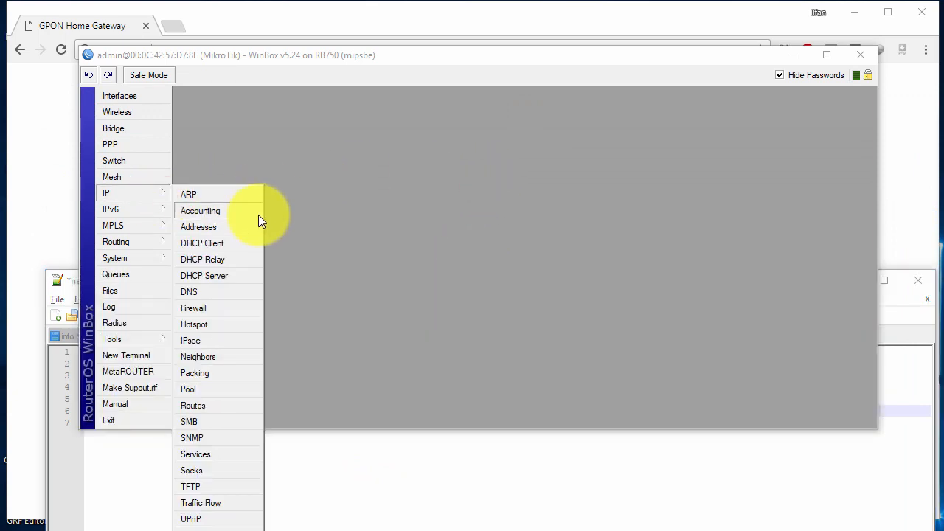
click(230, 224)
Add the IP address 10.10.10.1/24 on interface e2-lan.
click(412, 160)
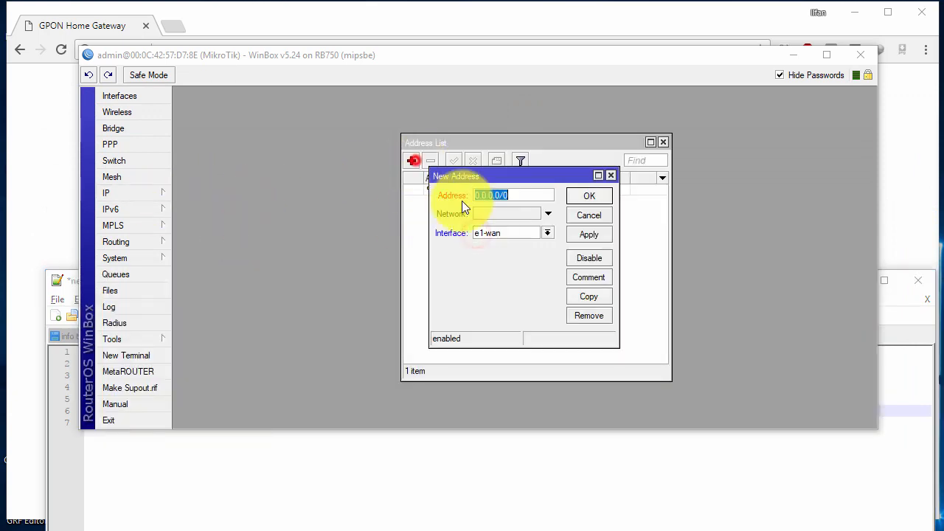
click(526, 232)
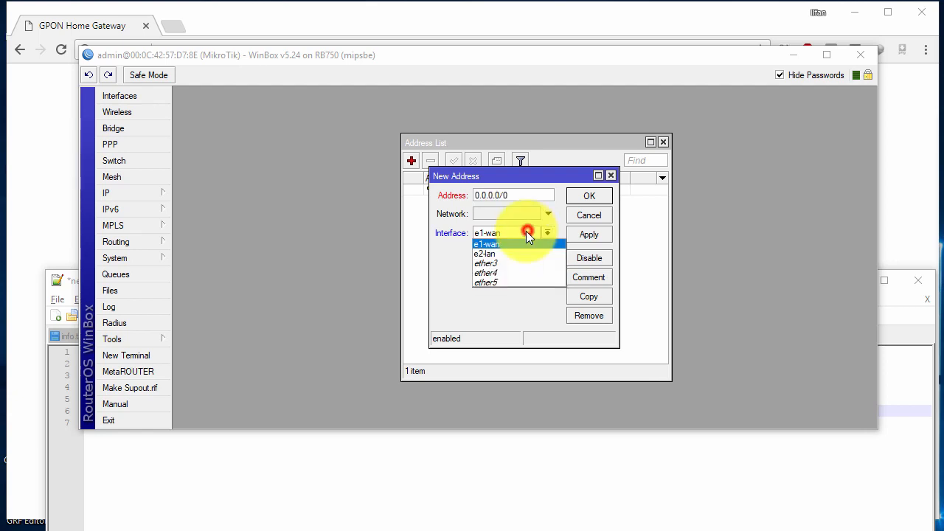
click(485, 256)
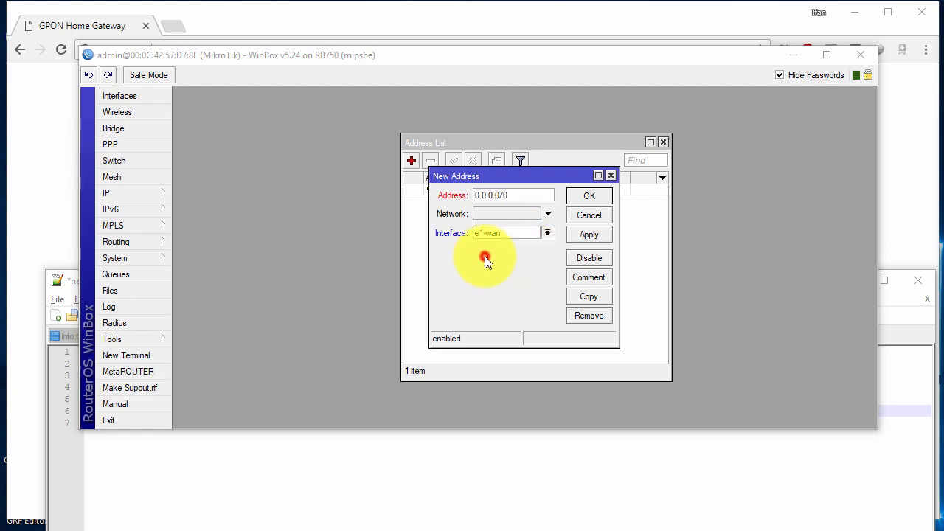
double_click(517, 195)
text(10.10.10.)
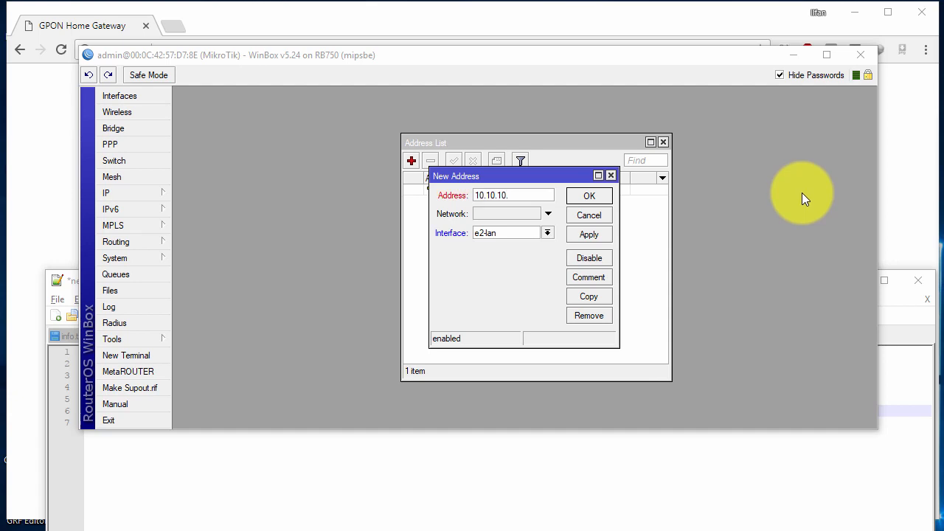
text(1/24)
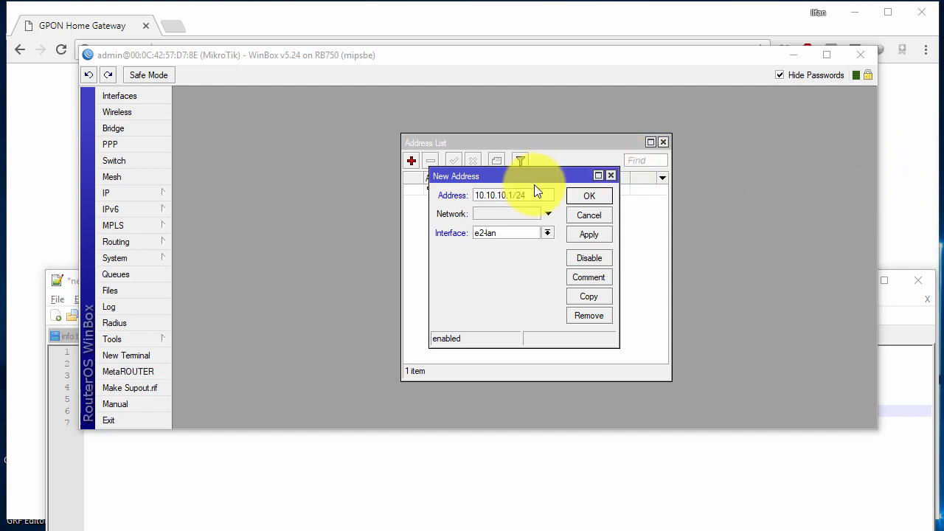
click(587, 196)
Check the new e2-lan address in the address list against the client IP and range in the note.
click(476, 203)
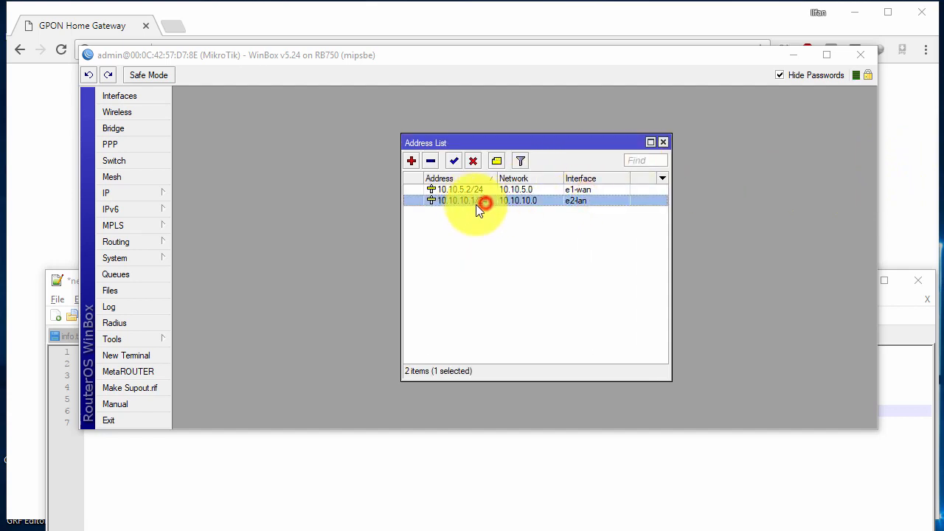
click(465, 280)
click(327, 525)
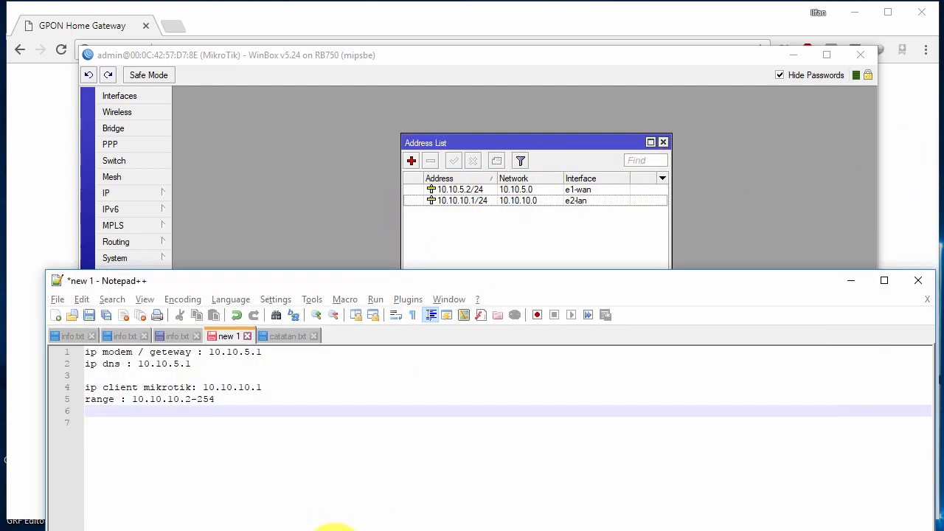
click(268, 407)
click(594, 221)
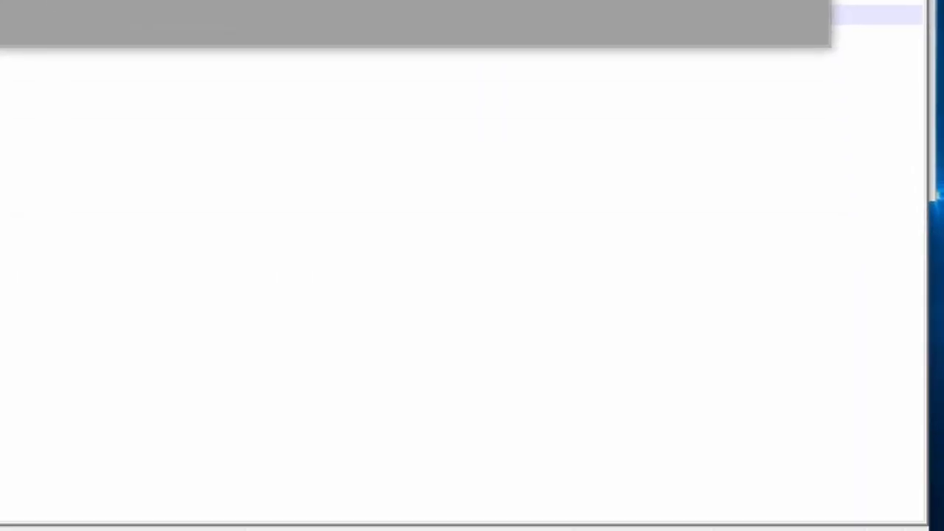
Open Windows Network and Sharing Center and bring up the Ethernet connection's Internet Protocol Version 4 (TCP/IPv4) properties.
right_click(713, 505)
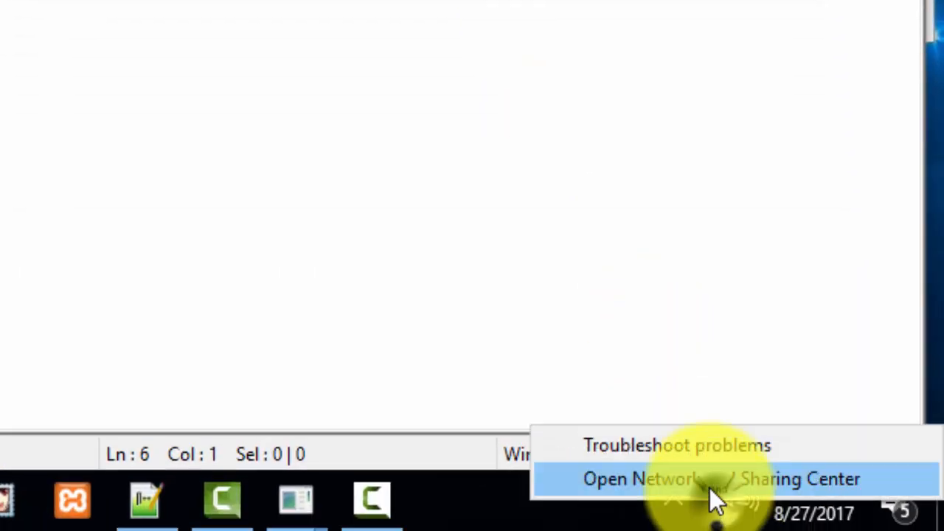
click(710, 488)
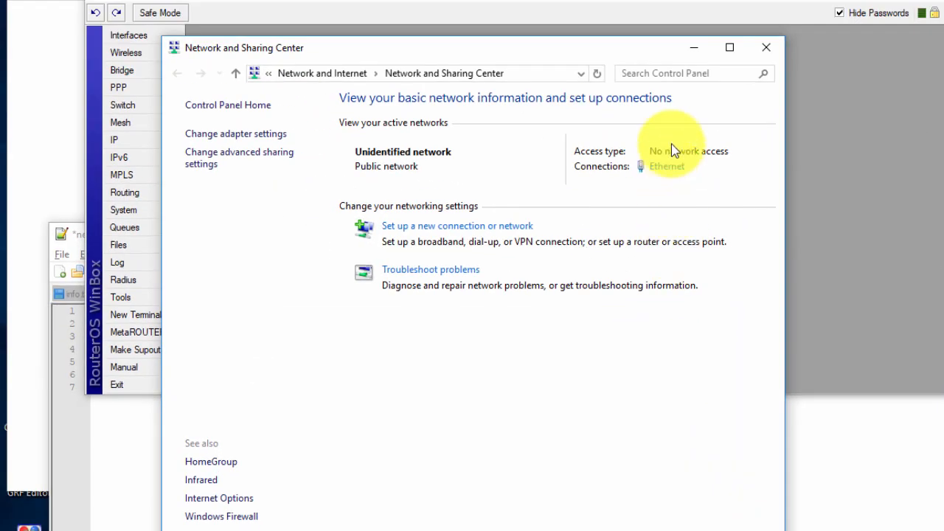
drag(621, 59, 637, 115)
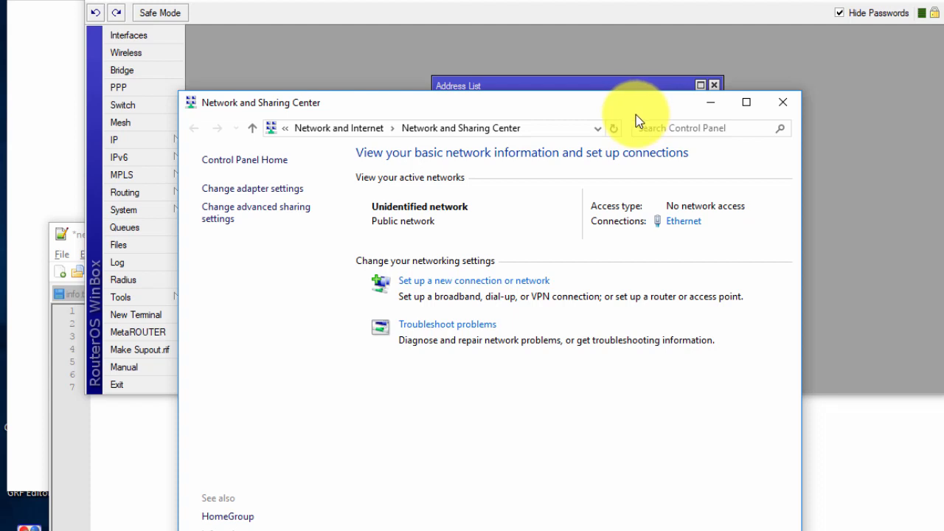
click(697, 219)
click(430, 462)
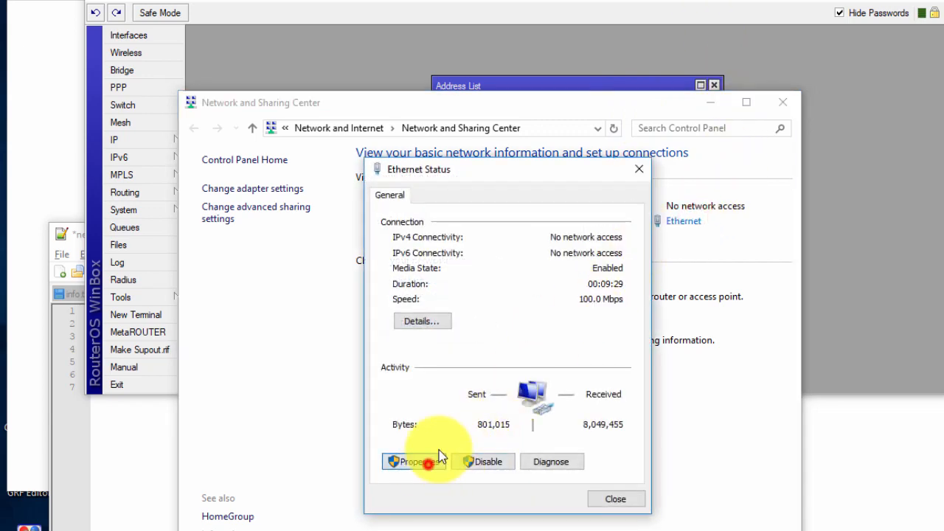
click(515, 353)
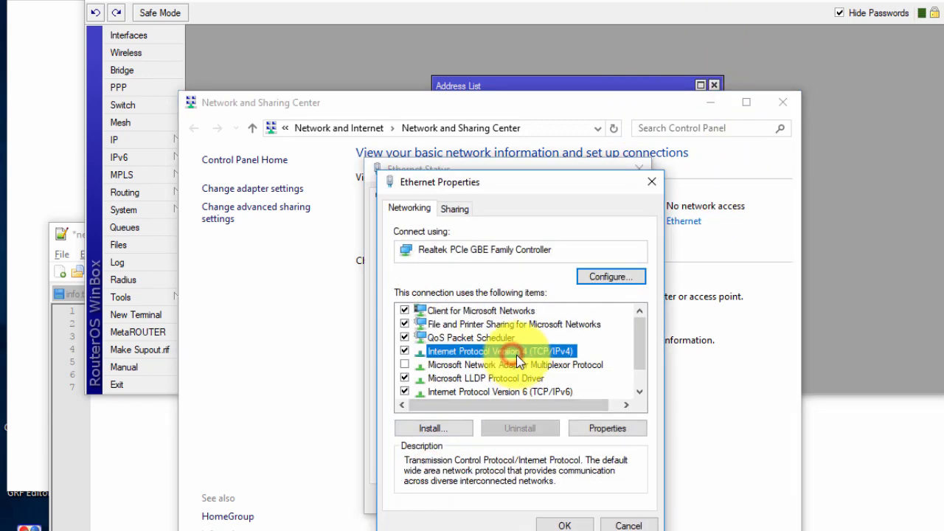
double_click(515, 354)
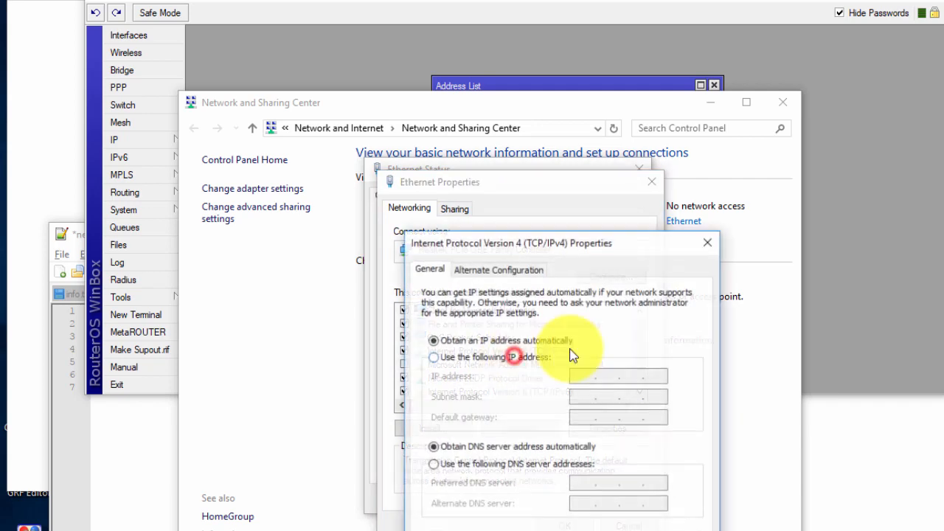
Use a manual IPv4 configuration with IP address 10.10.10.3 and subnet mask 255.255.255.0.
click(552, 358)
click(617, 377)
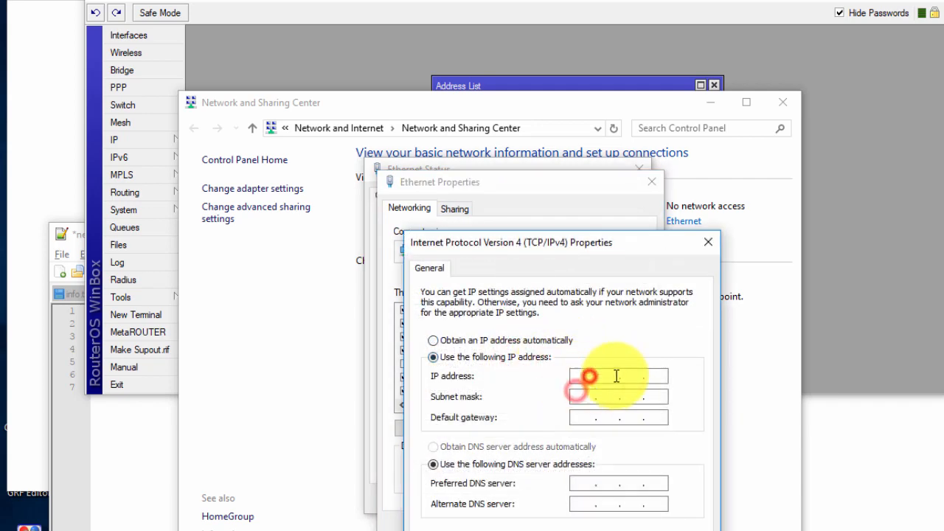
text(11...)
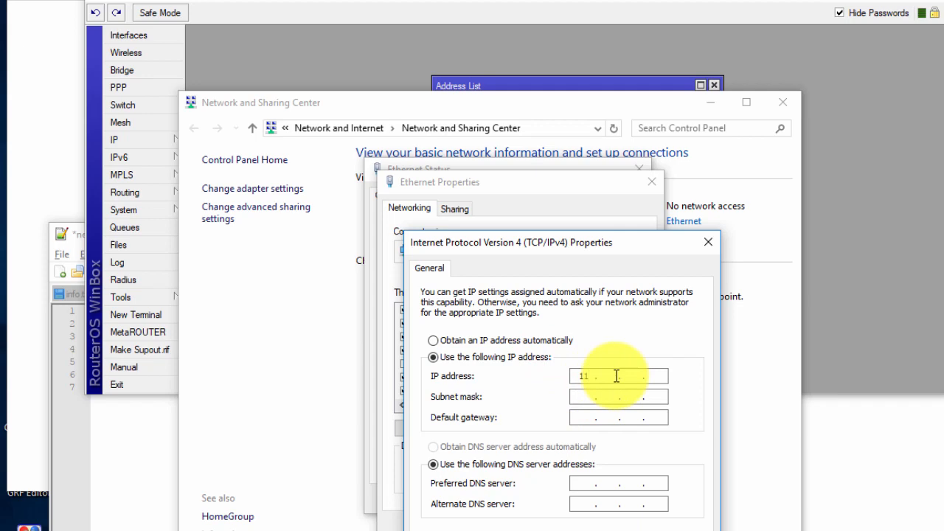
text(0.10.10.)
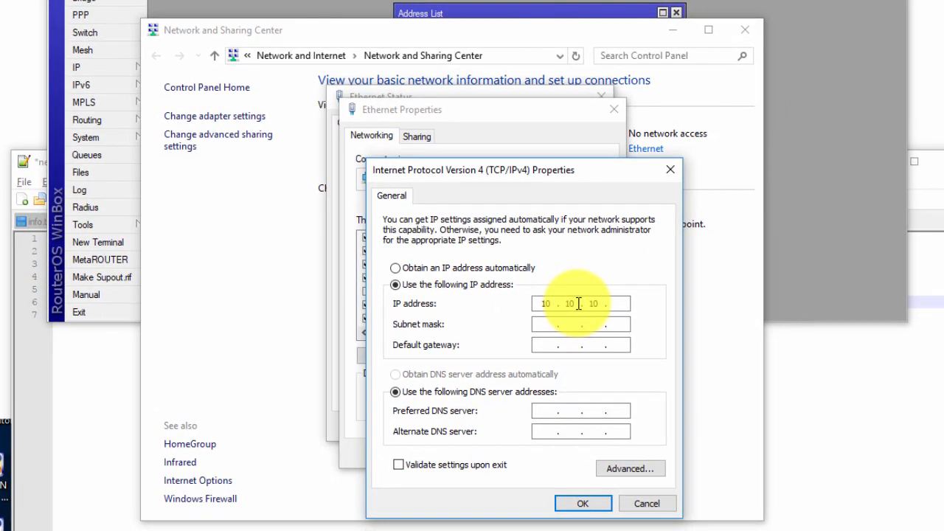
text(3)
key(Tab)
text(255255255)
Set both the default gateway and the preferred DNS server to 10.10.10.1.
key(Tab)
text(10.10.10.1)
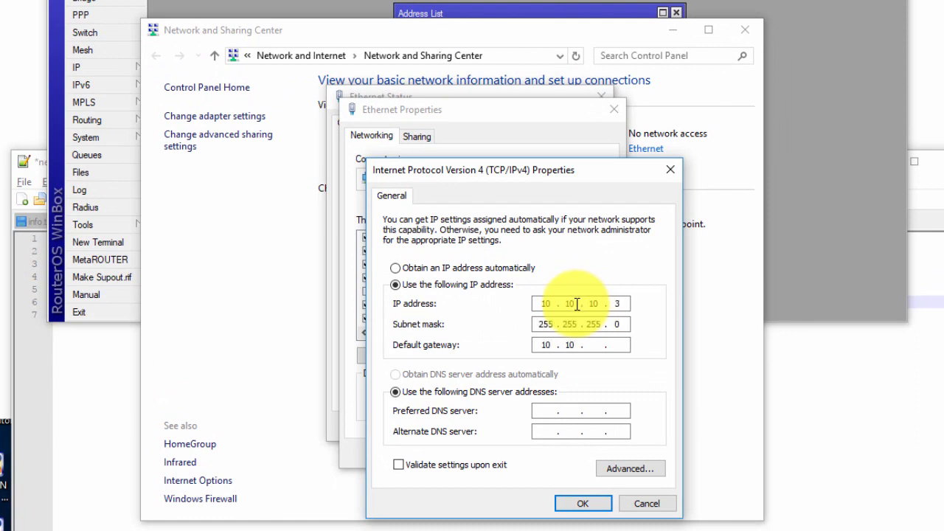
key(Tab)
key(Tab)
text(10.10.10.1)
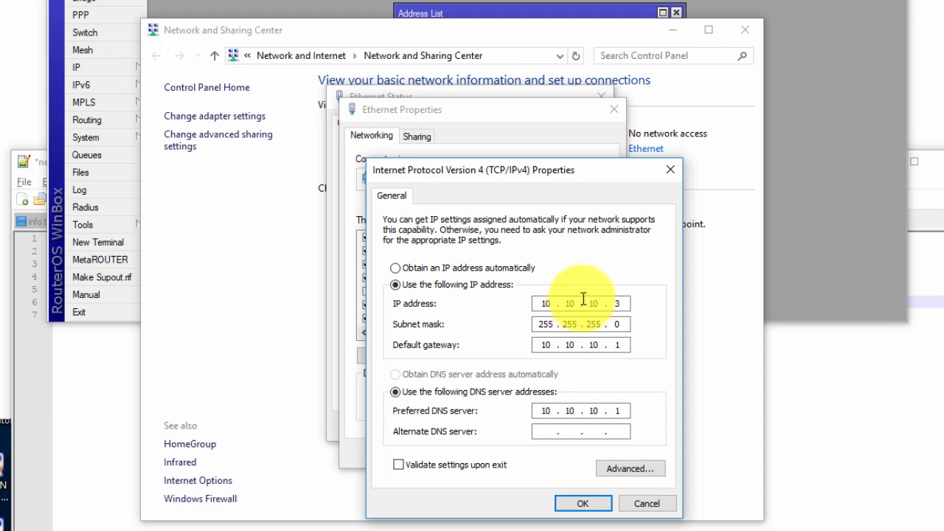
Check the default gateway and preferred DNS entries, and save the IPv4 and Ethernet properties.
double_click(543, 345)
double_click(617, 346)
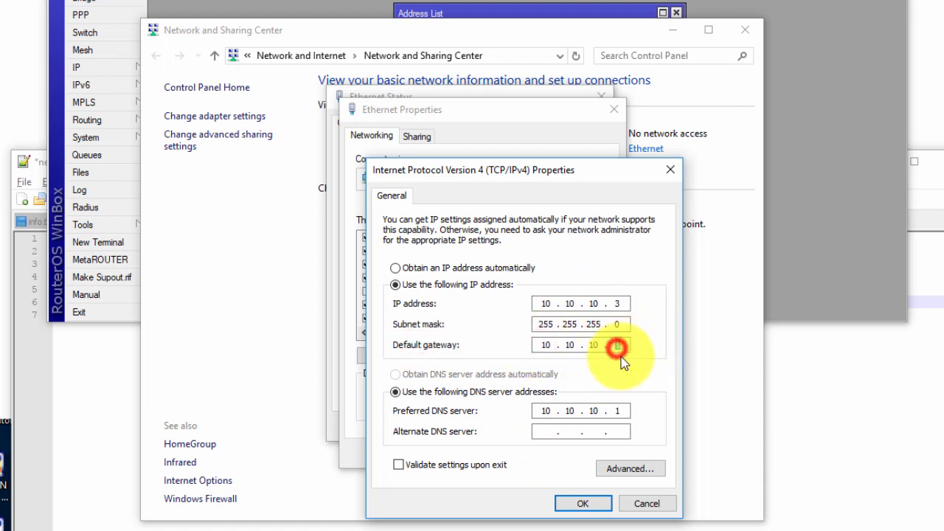
click(555, 411)
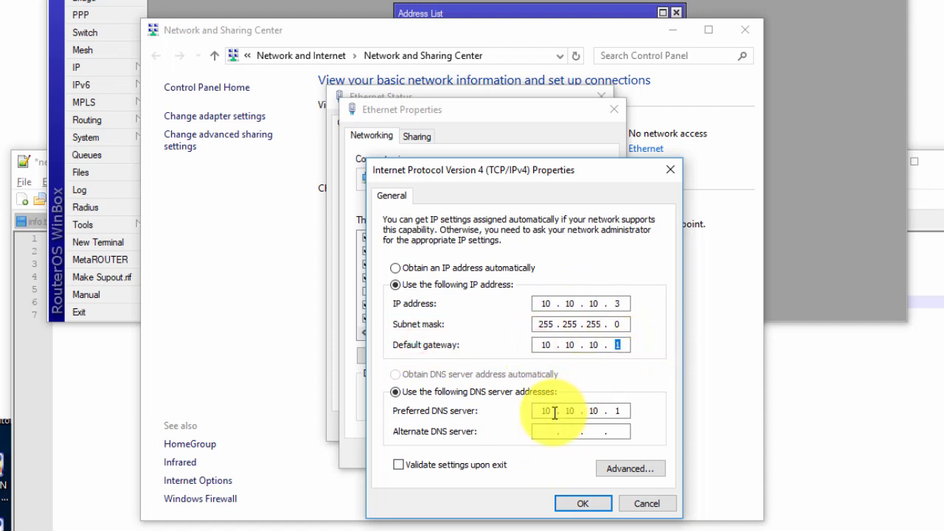
double_click(570, 411)
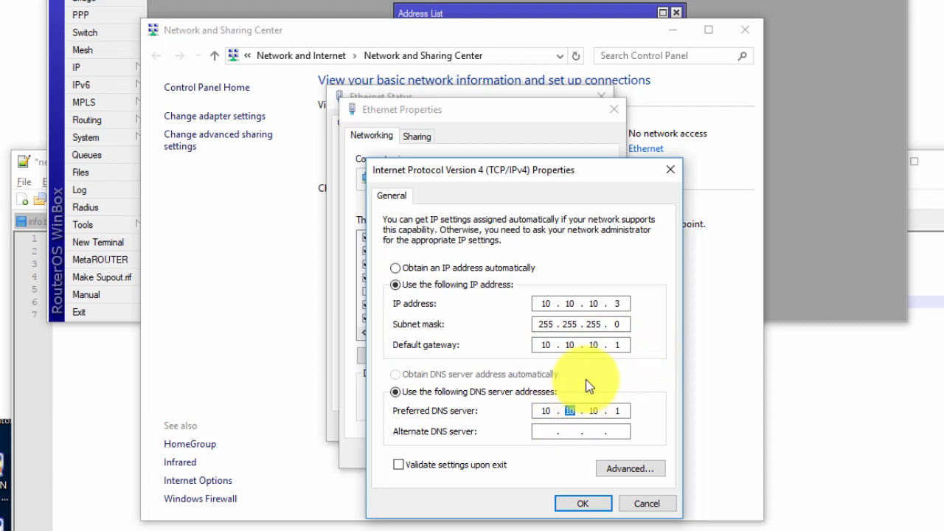
double_click(617, 345)
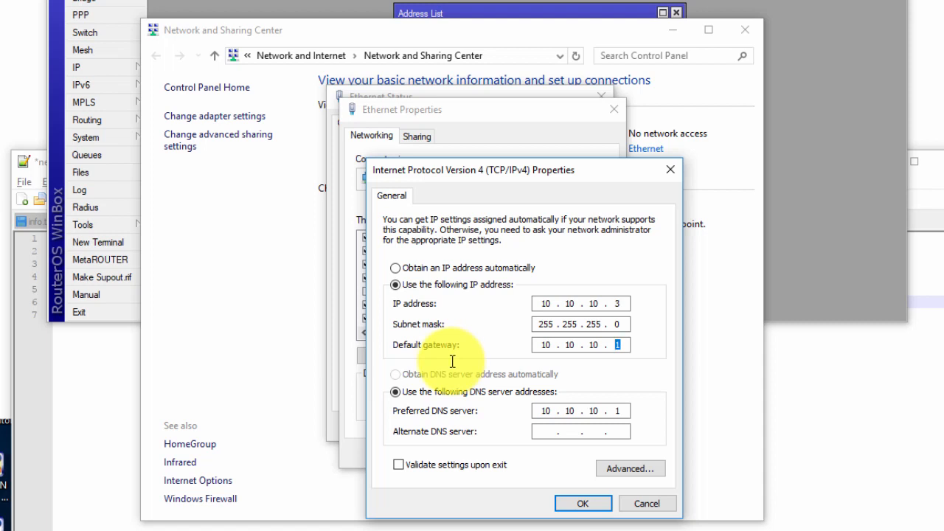
click(546, 347)
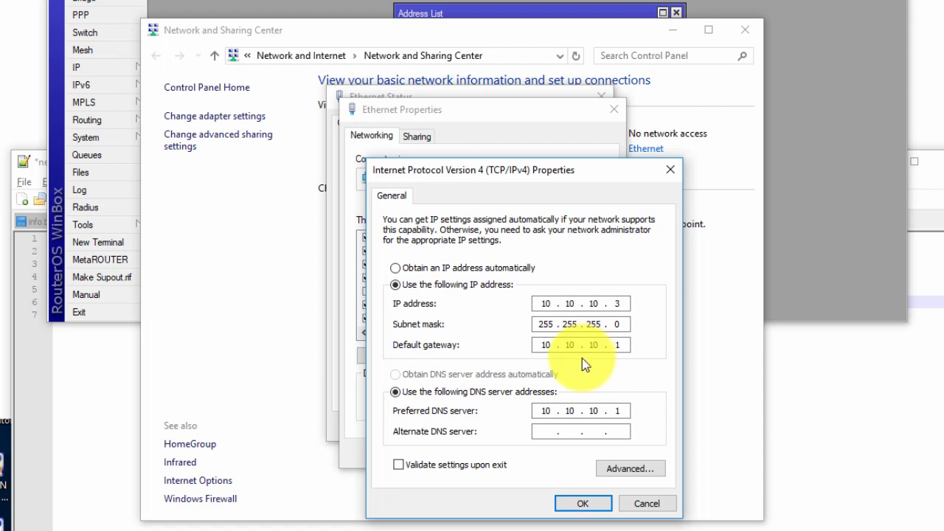
click(593, 505)
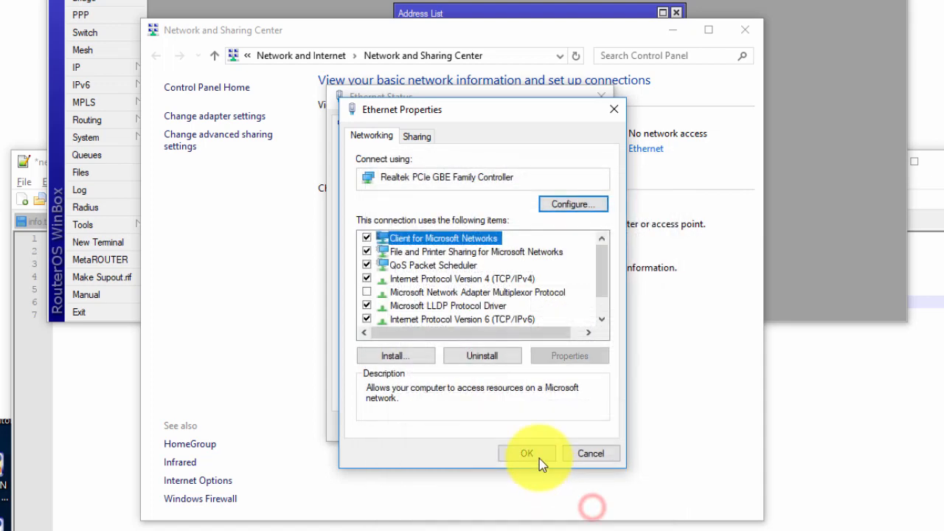
click(518, 453)
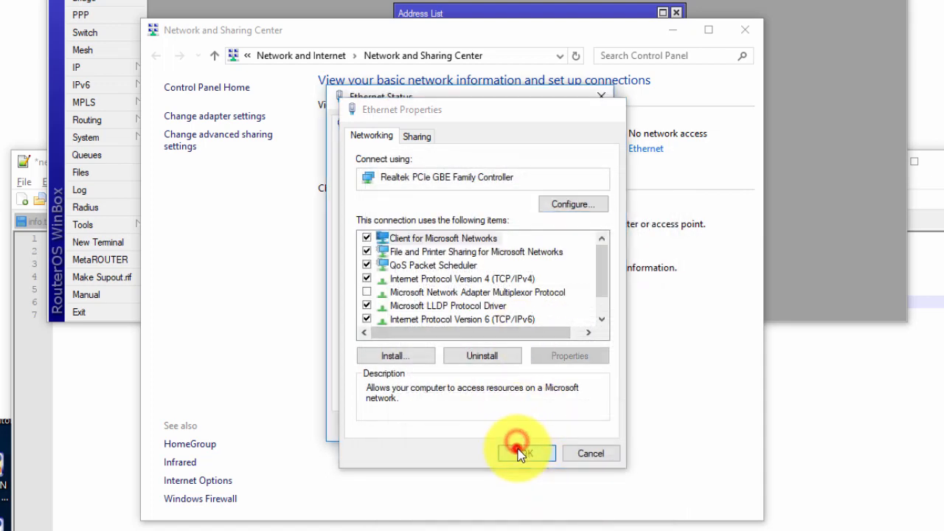
Close the Ethernet Status and Network and Sharing Center windows, and open a Windows Command Prompt.
click(568, 427)
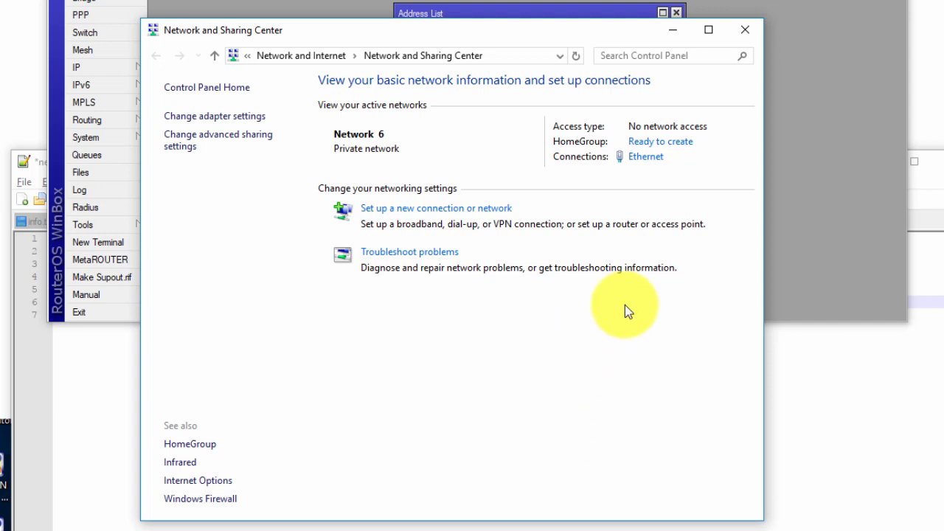
click(745, 32)
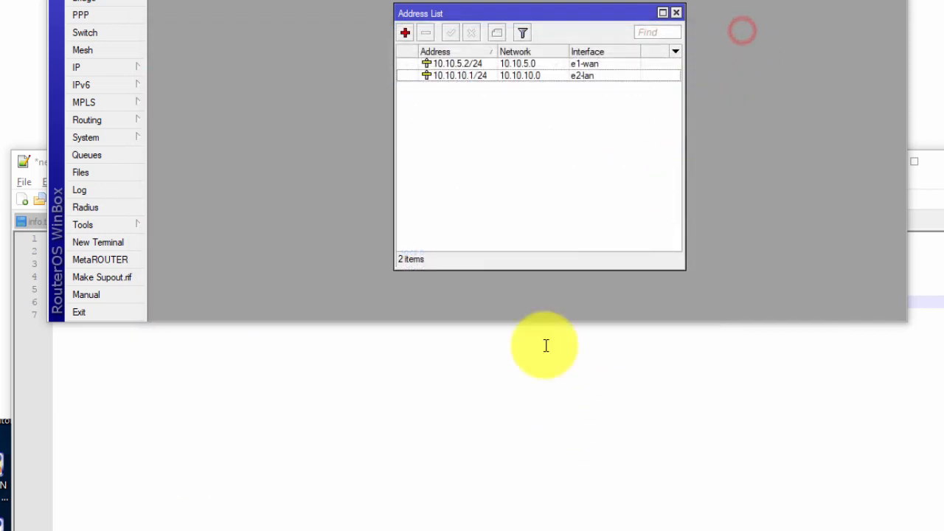
click(523, 444)
key(super+r)
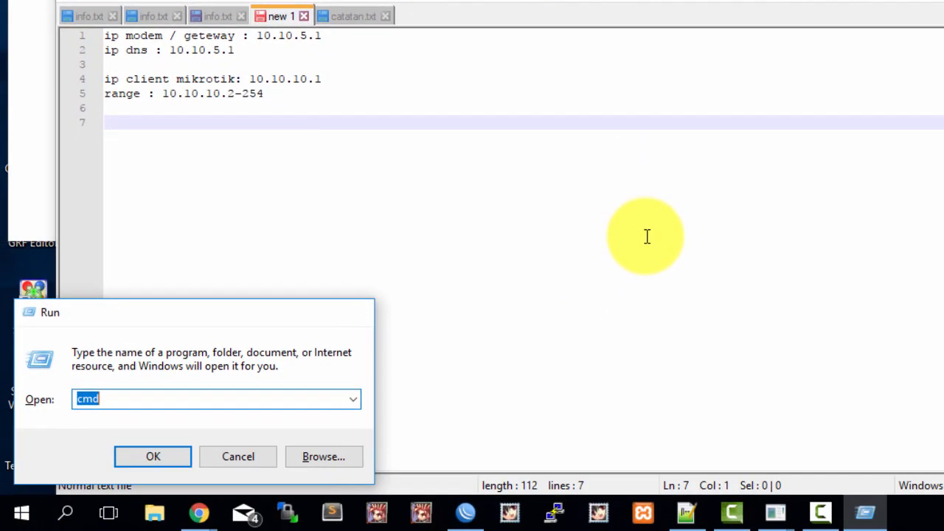
key(Return)
drag(318, 30, 259, 0)
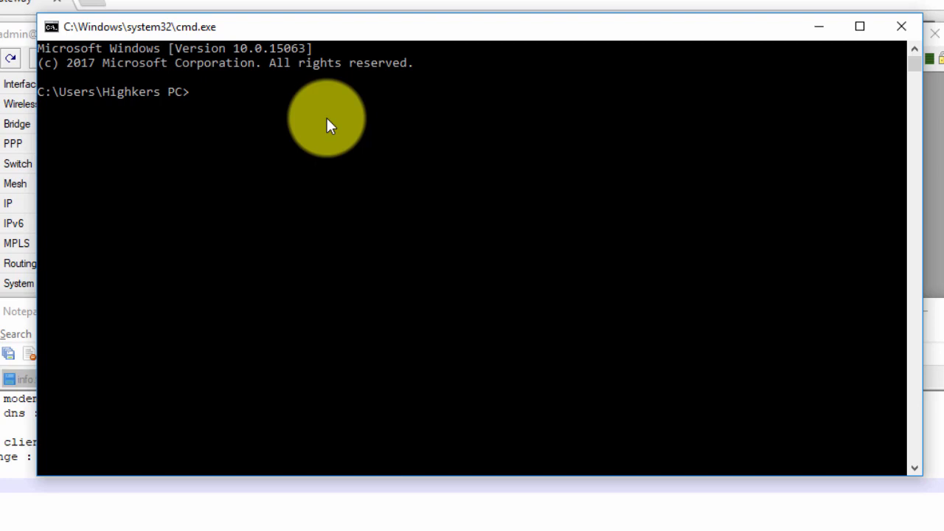
Ping the router's LAN address 10.10.10.1 from the client PC.
text(ping)
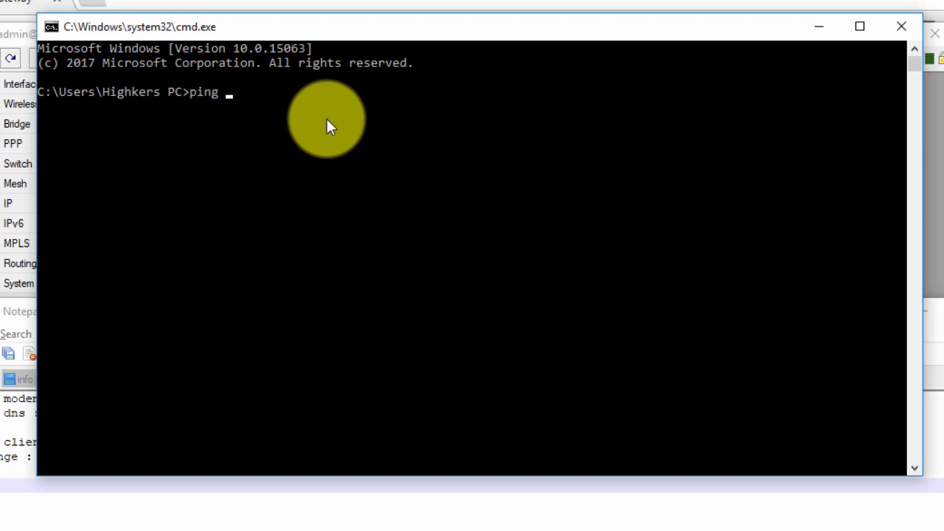
text( 1010)
key(BackSpace)
key(BackSpace)
text(1\)
key(BackSpace)
key(BackSpace)
text(.)
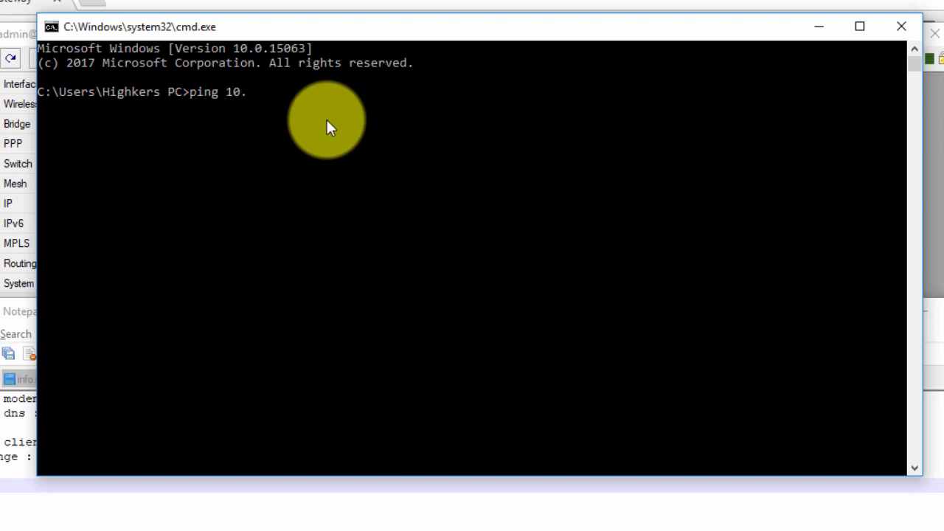
text(10.10.1)
key(Return)
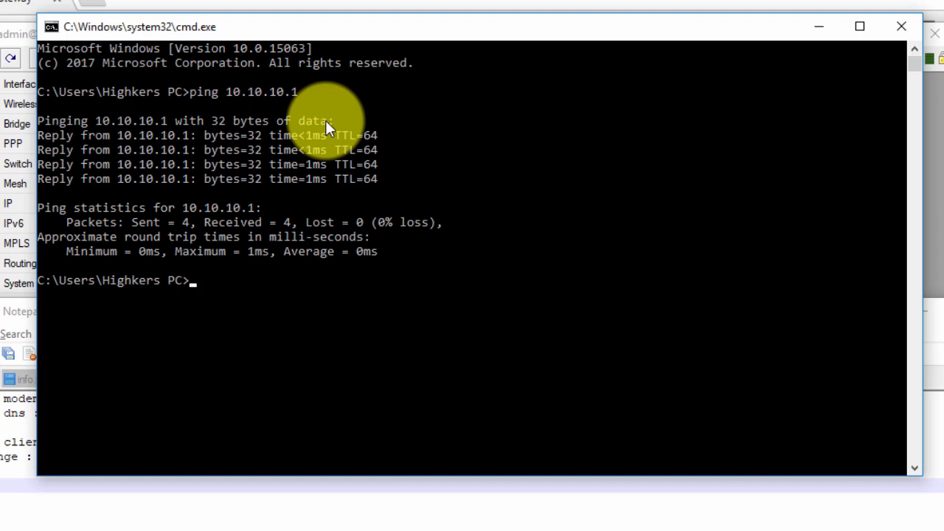
Ping google.co.id to test internet access, and minimize the Command Prompt.
text(ping google.co.id)
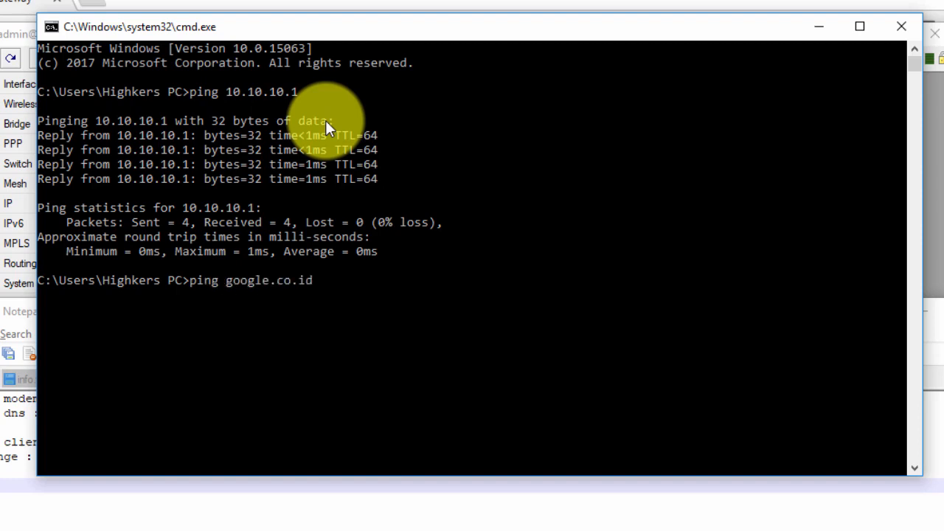
key(Return)
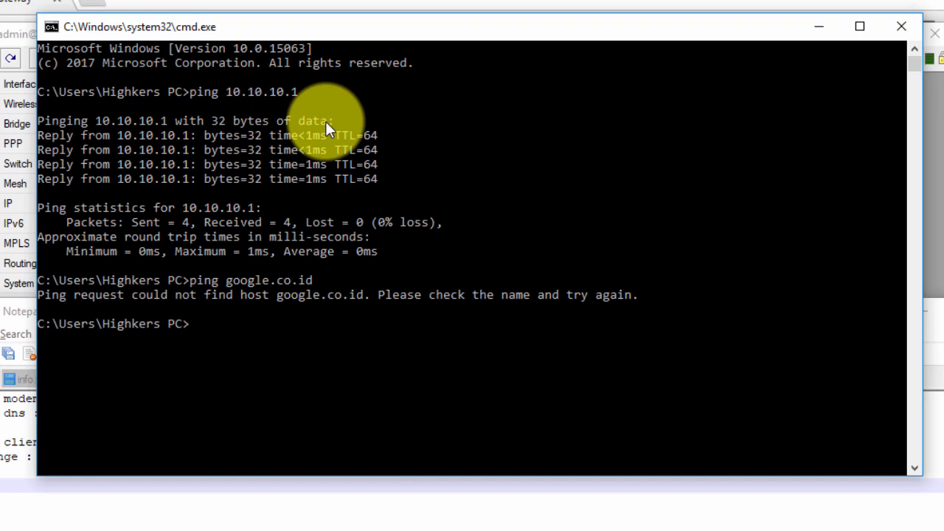
click(829, 33)
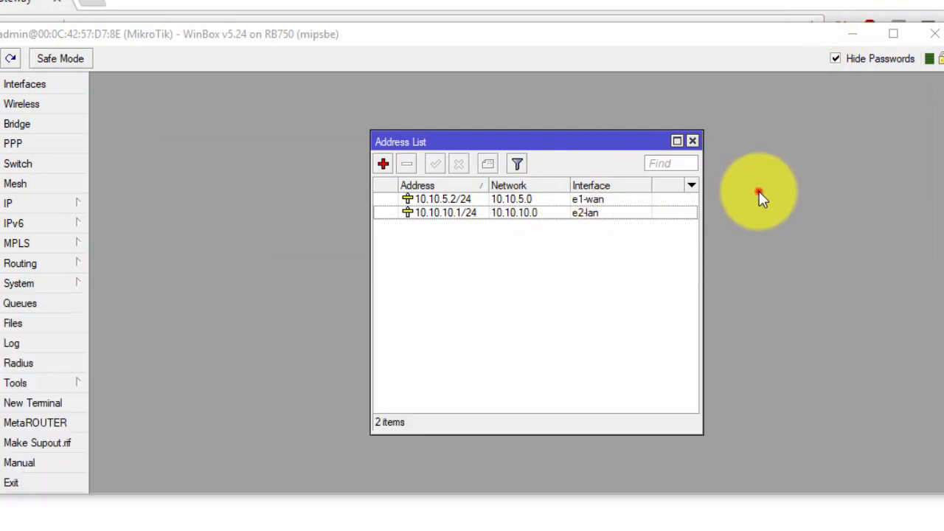
Close the router's Address List and start a new NAT rule in the firewall.
click(695, 142)
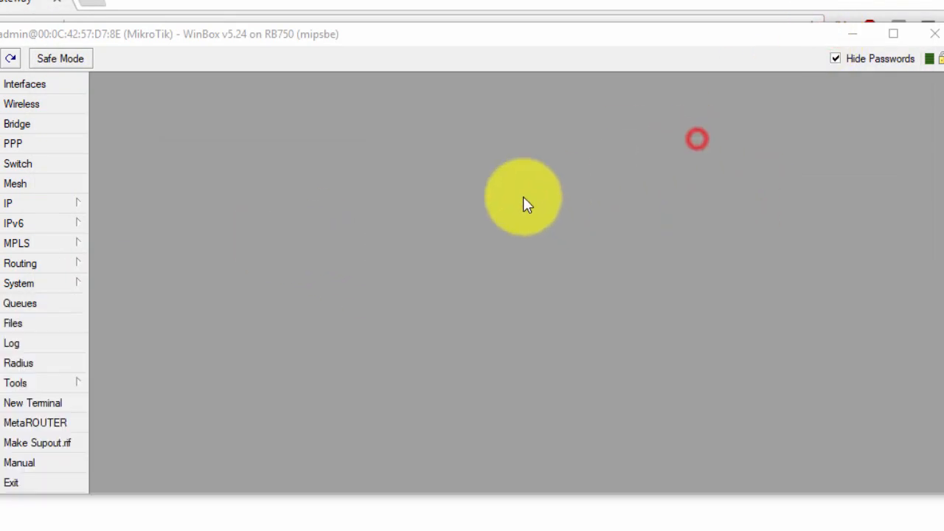
click(77, 204)
click(147, 349)
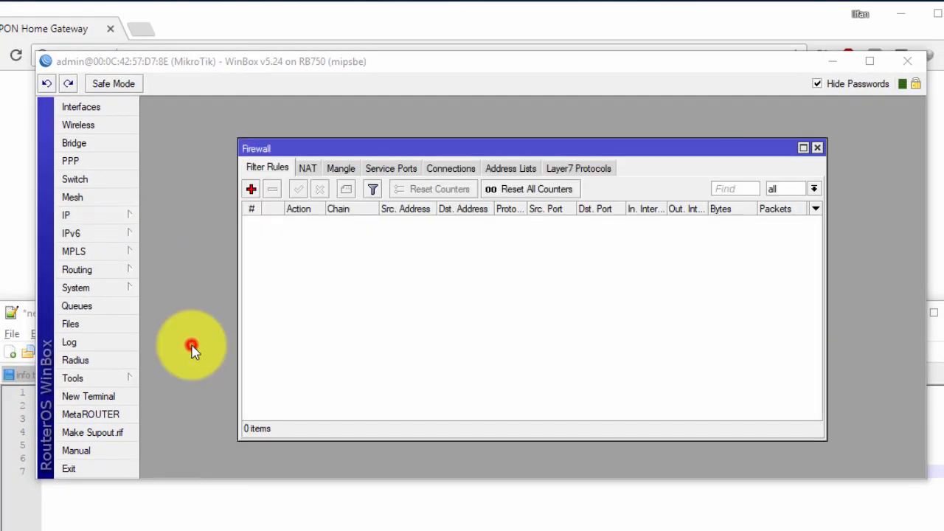
click(309, 174)
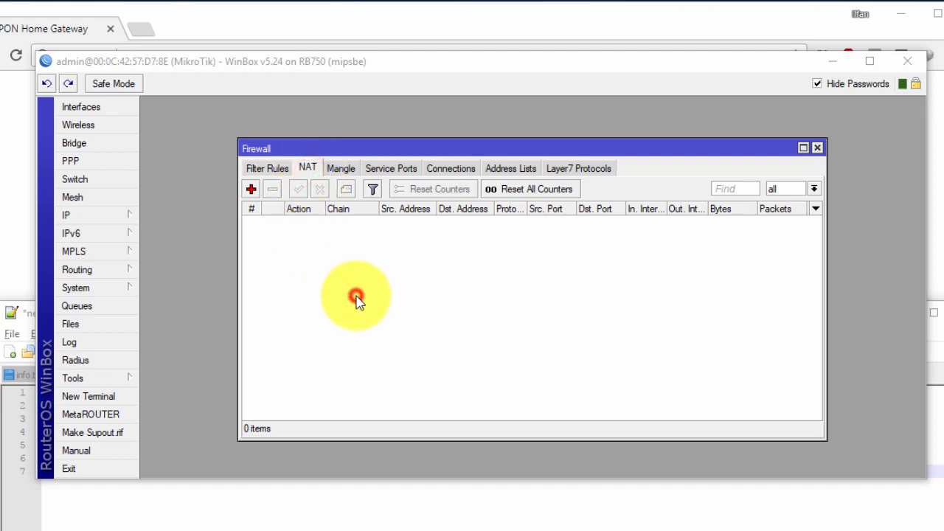
click(251, 191)
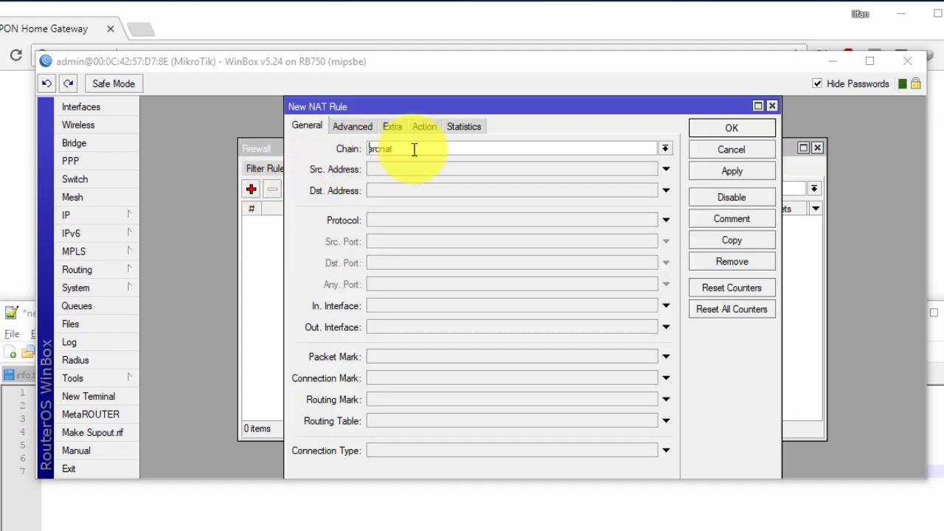
click(772, 105)
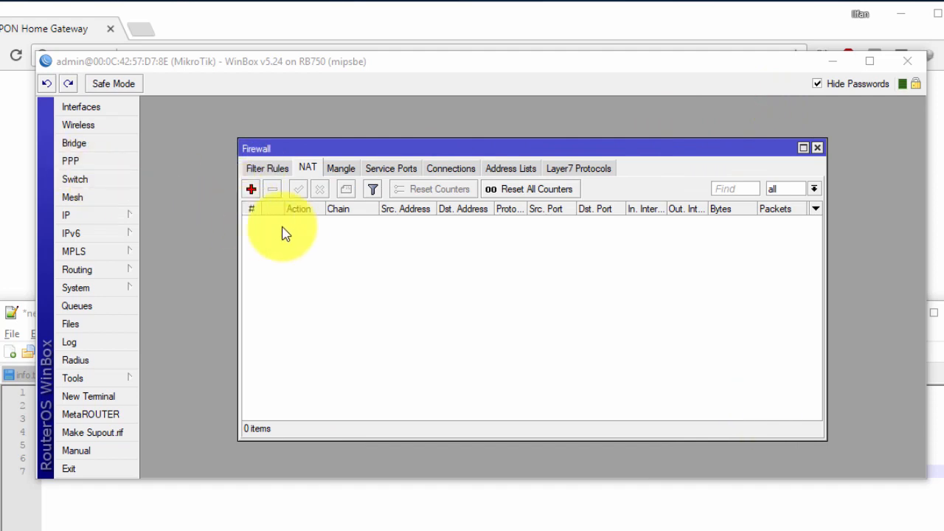
click(251, 190)
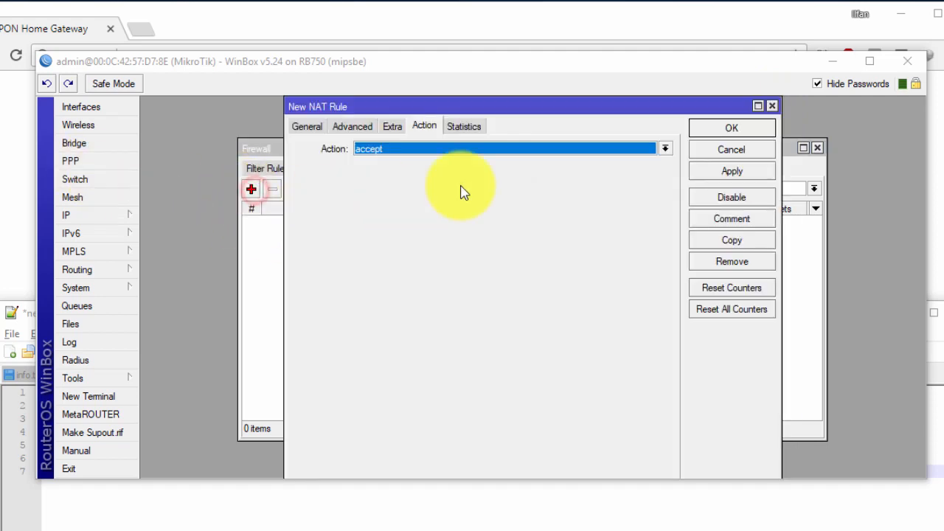
Keep the new NAT rule's chain as srcnat and set its outgoing interface to e1-wan.
click(307, 127)
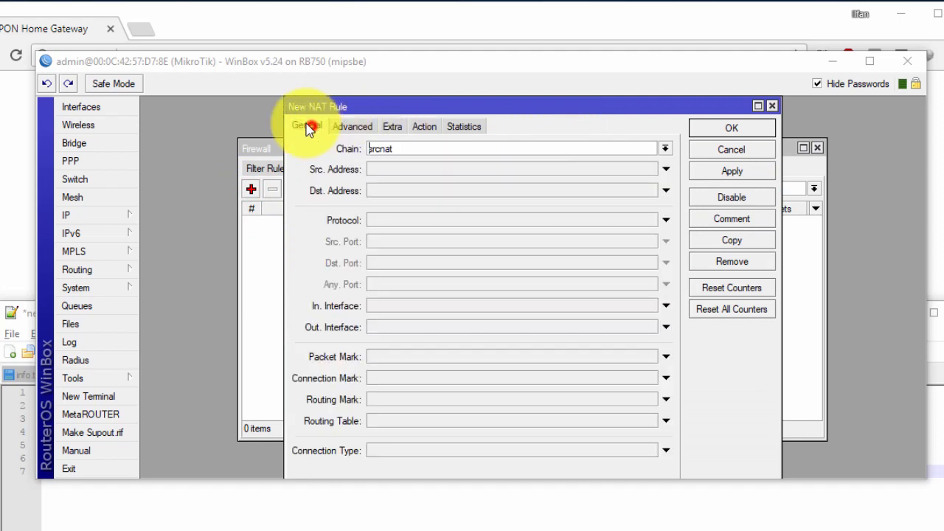
double_click(421, 148)
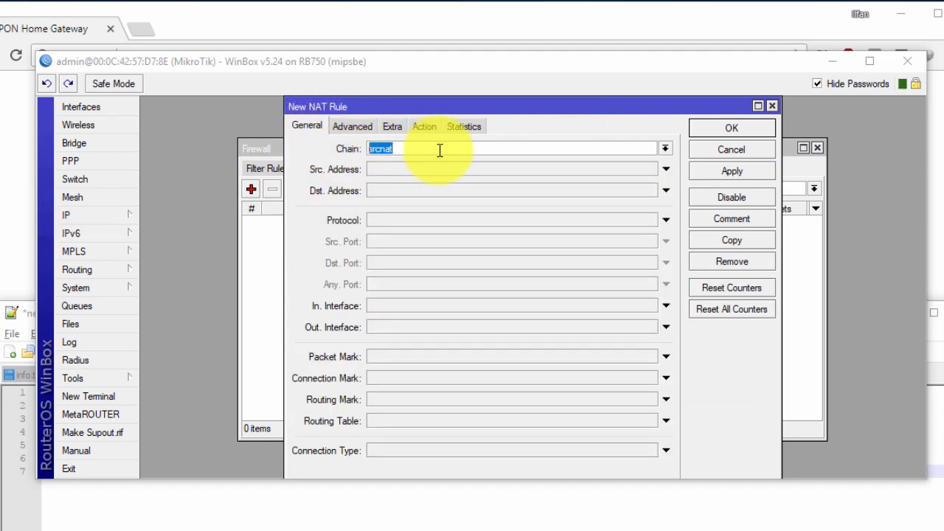
click(417, 149)
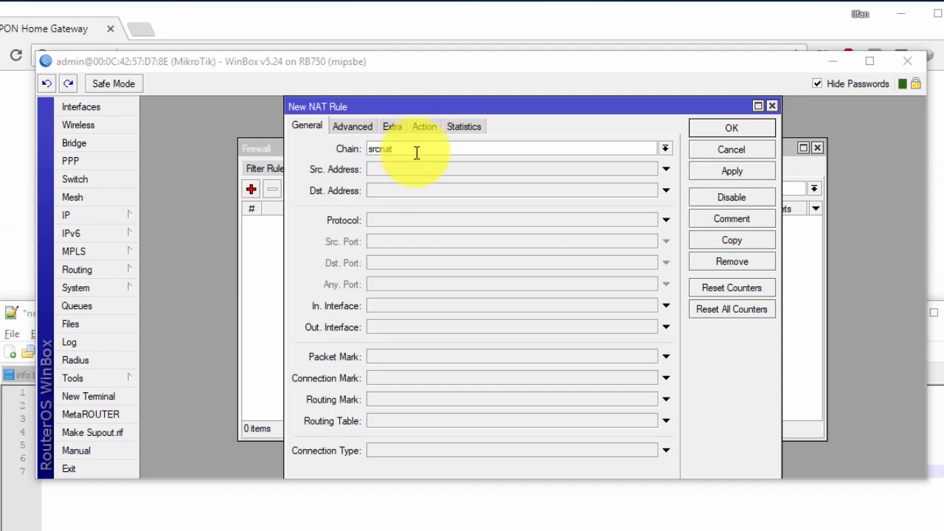
click(410, 329)
click(377, 327)
click(417, 345)
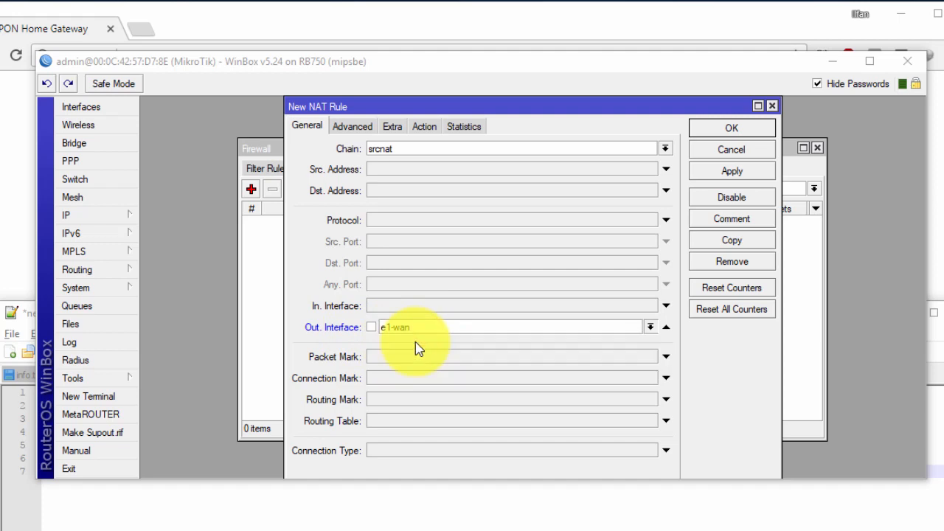
click(472, 329)
click(436, 338)
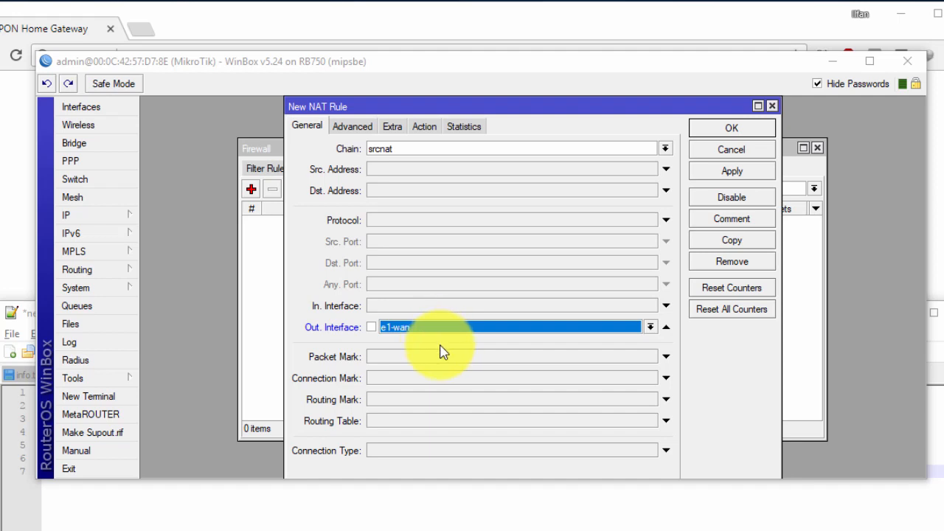
Set the NAT rule's action to masquerade and save the rule.
click(426, 127)
click(420, 150)
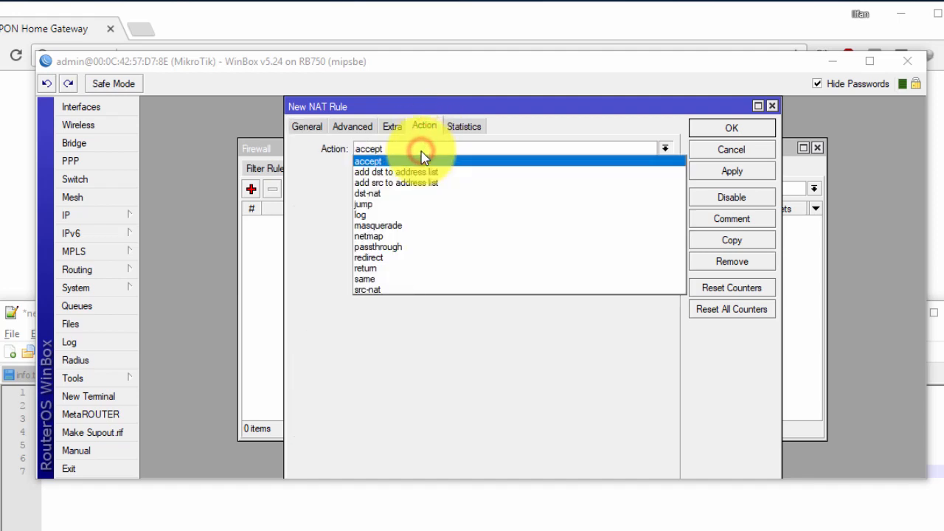
click(404, 226)
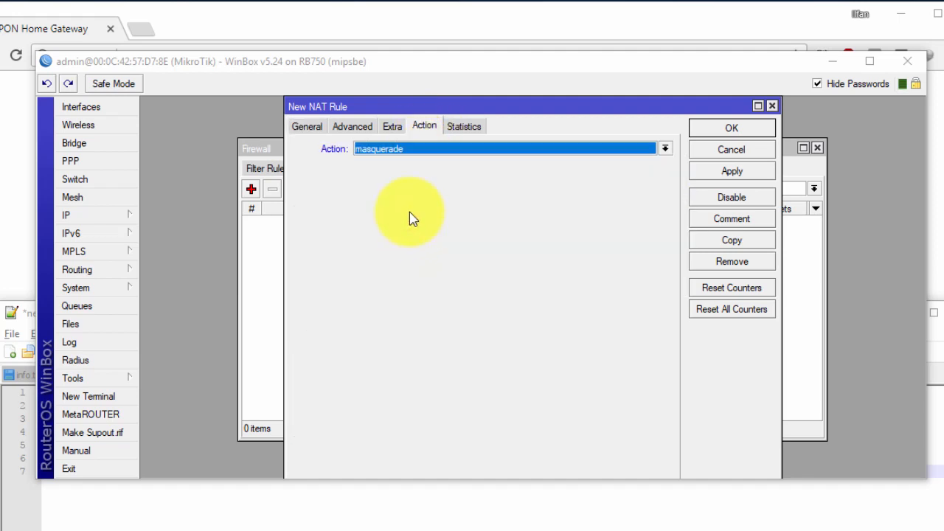
click(714, 130)
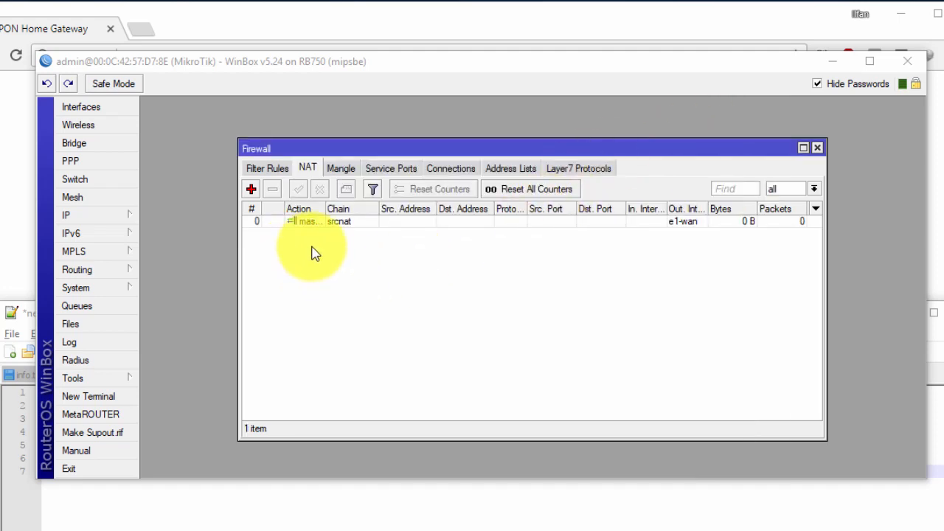
Allow remote requests in the router's DNS settings and save them.
click(131, 215)
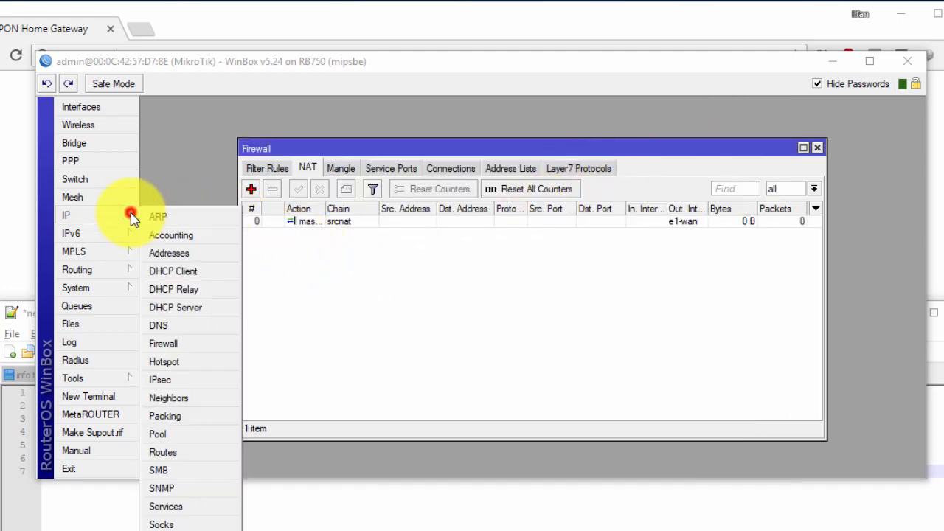
click(156, 326)
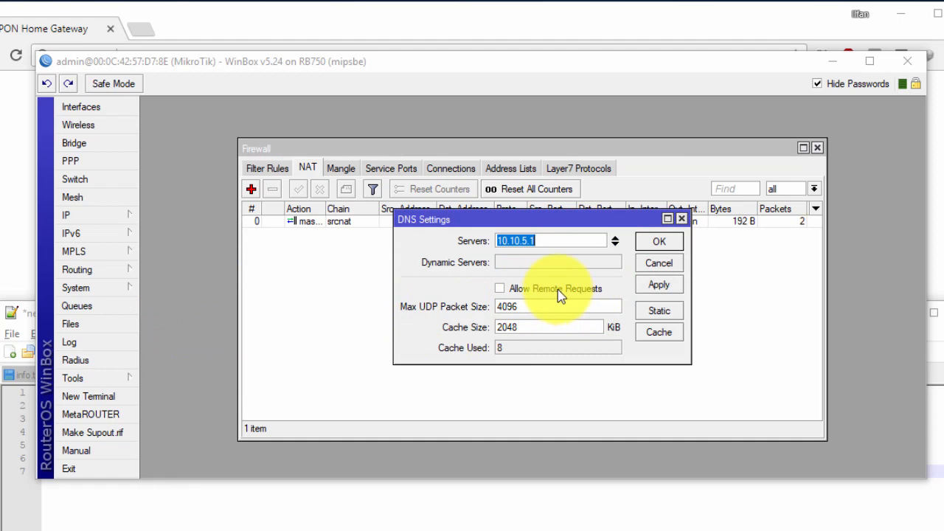
click(500, 289)
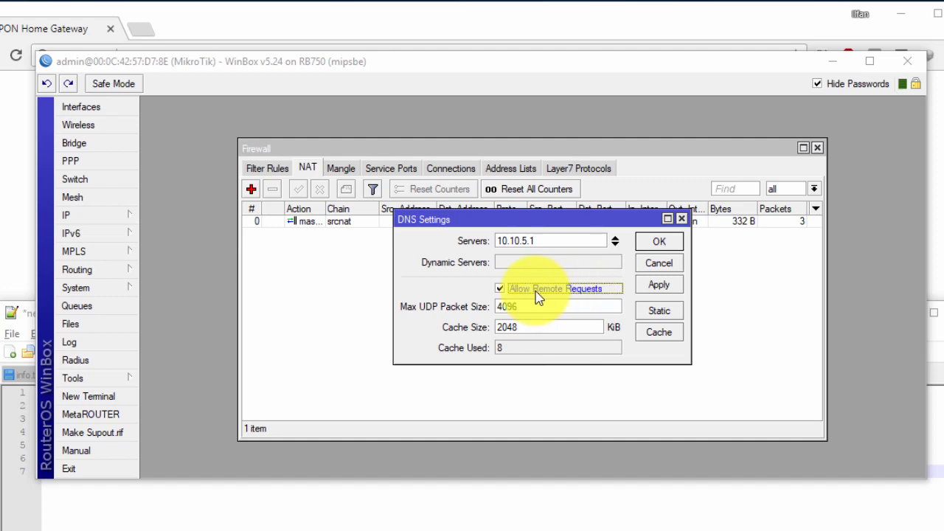
click(673, 242)
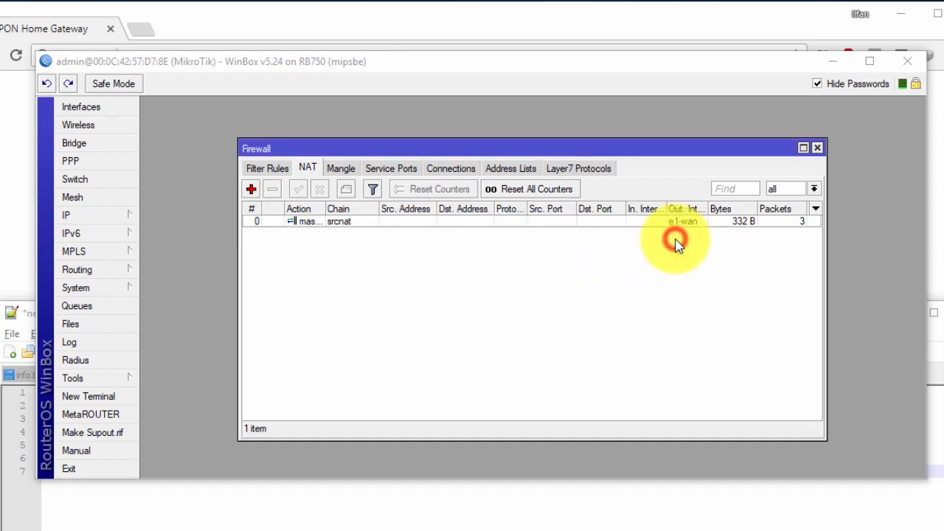
Switch to the Command Prompt, ping google.com to test internet access, and minimize the window again.
key(alt+Tab)
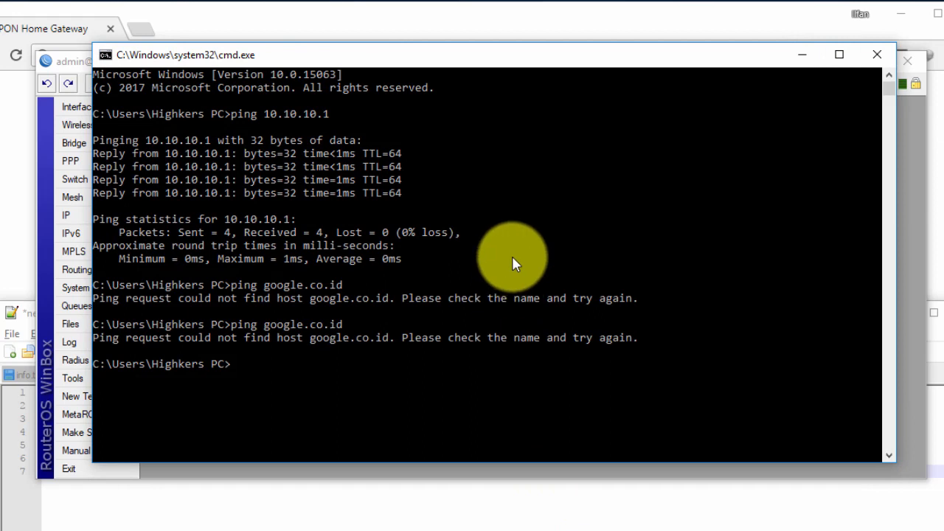
text(ping google.co)
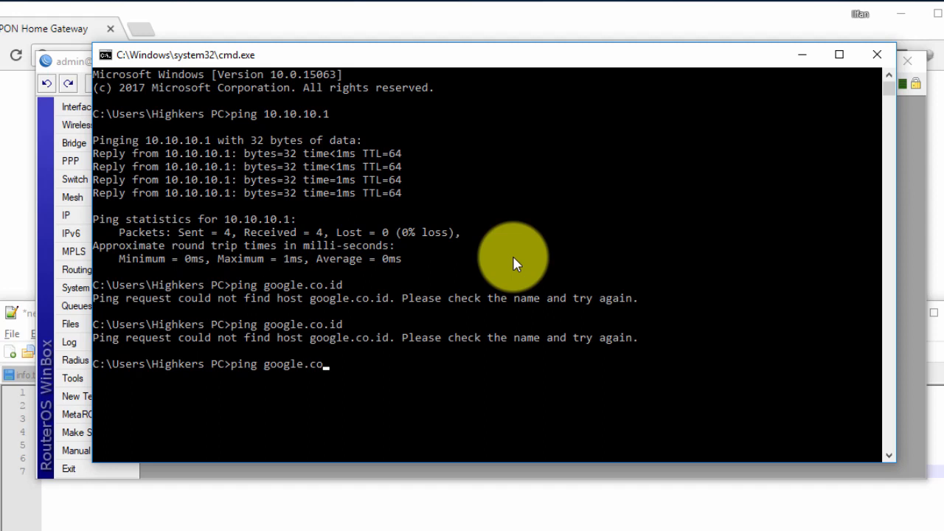
text(m)
key(Return)
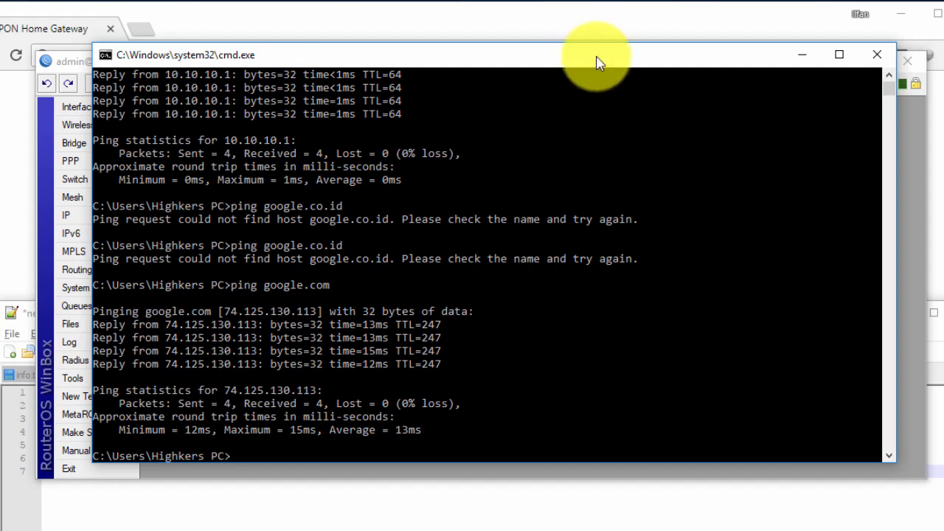
click(803, 55)
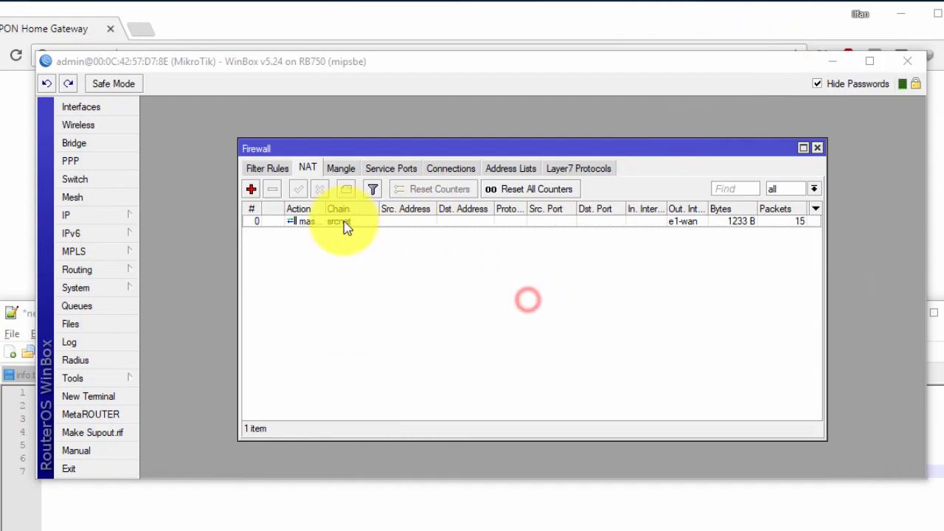
Review the router's IP address list with its WAN and LAN interfaces, and close it.
click(111, 218)
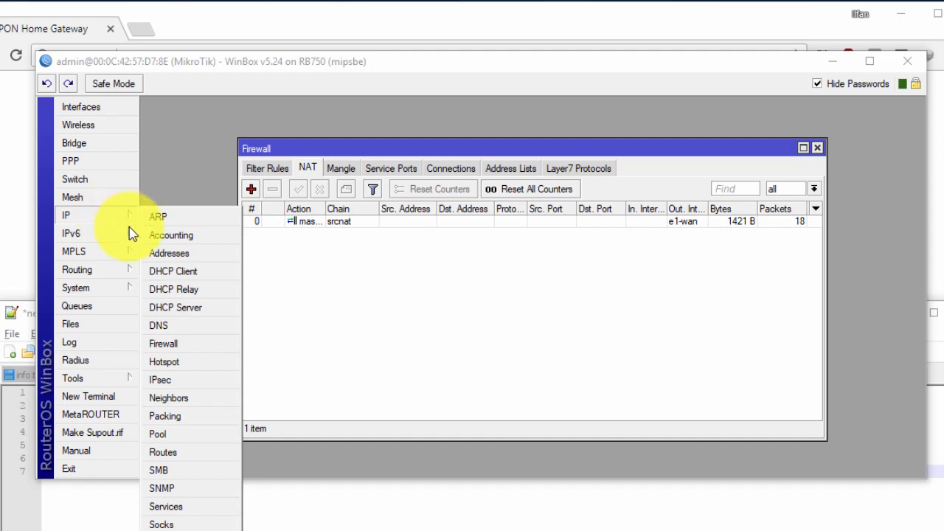
click(171, 254)
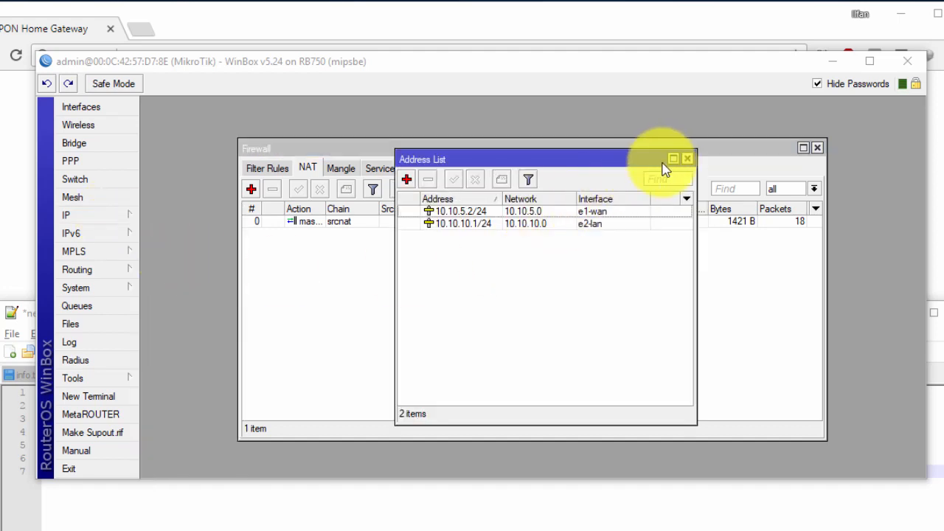
click(687, 158)
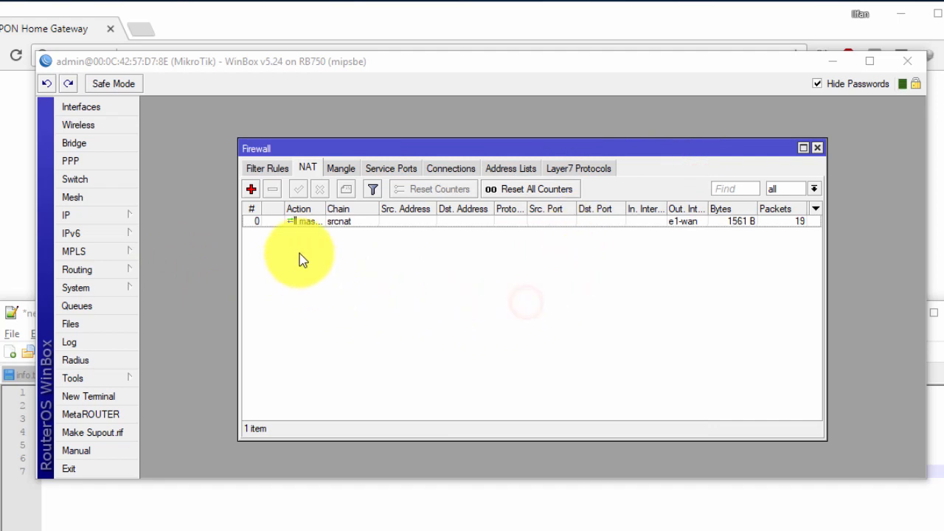
Disable remote requests in the router's DNS settings and save them.
click(290, 223)
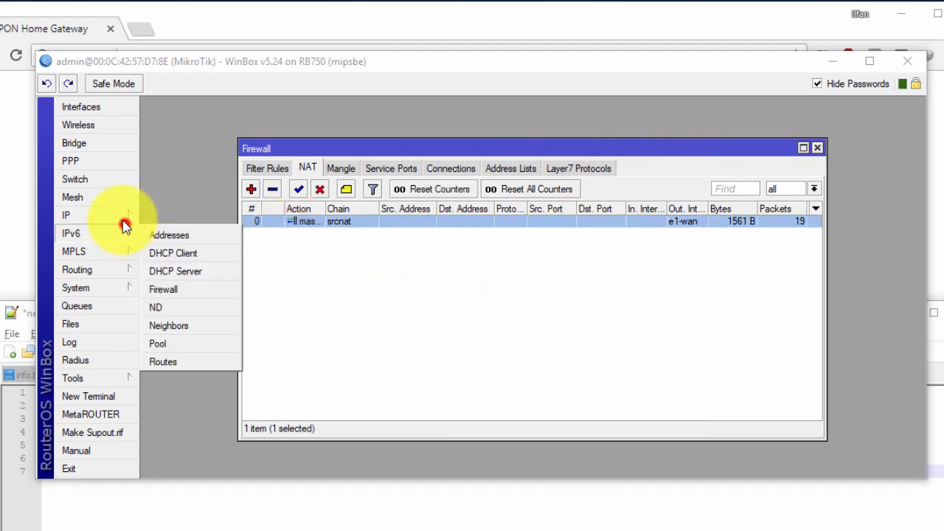
mouse_move(127, 217)
click(207, 329)
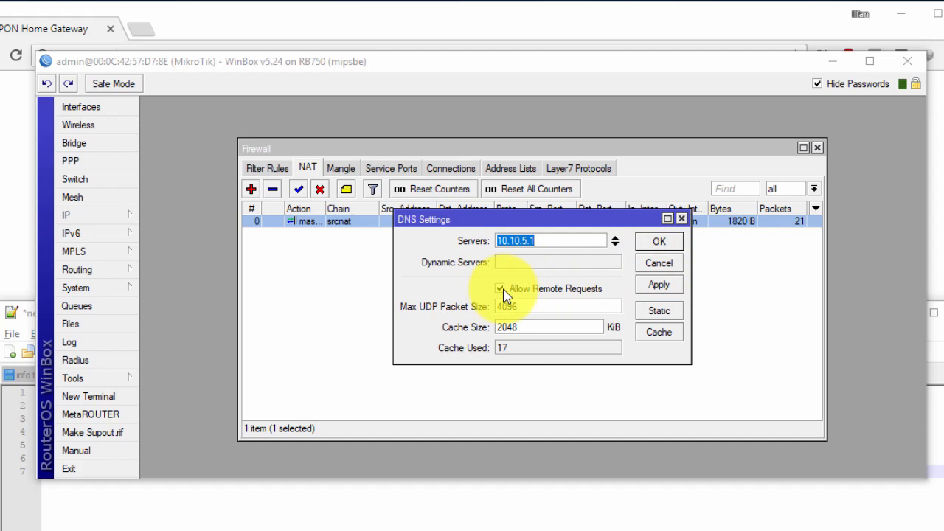
click(504, 288)
click(667, 241)
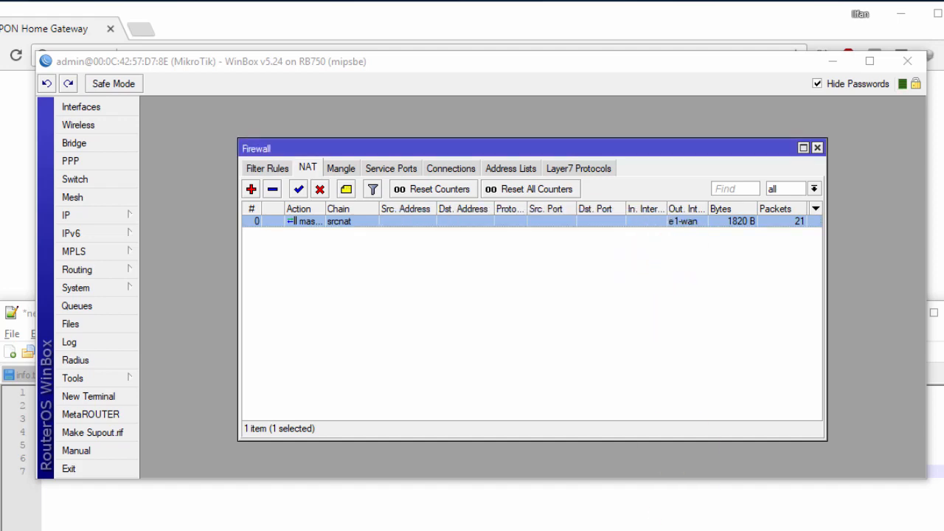
Switch to the Command Prompt, ping google.com again, and interrupt the ping.
key(alt+Tab)
key(Up)
key(Return)
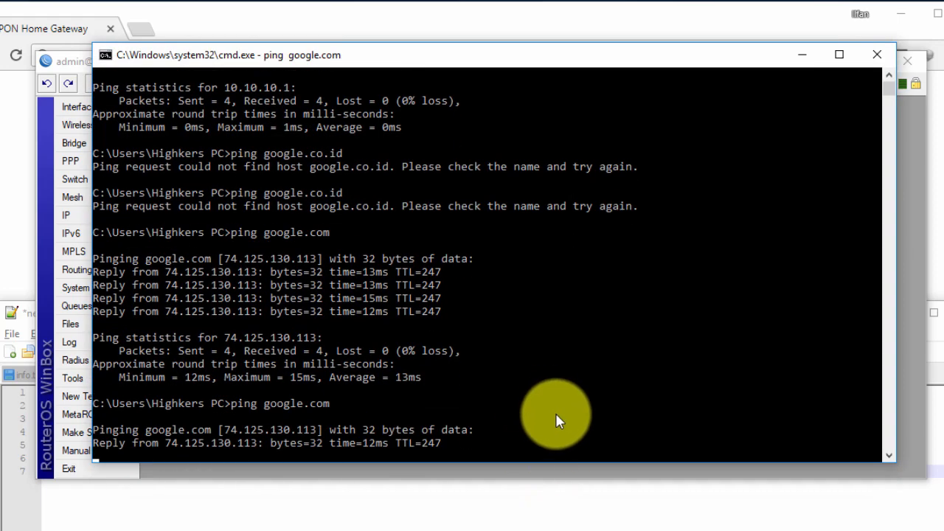
key(ctrl+c)
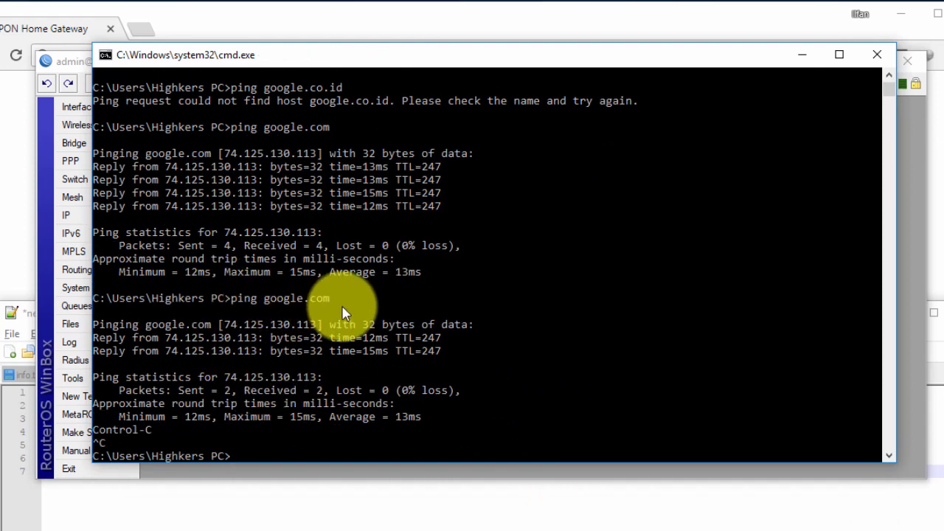
Ping yahoo.com from the Command Prompt to test name resolution.
text(ping yo)
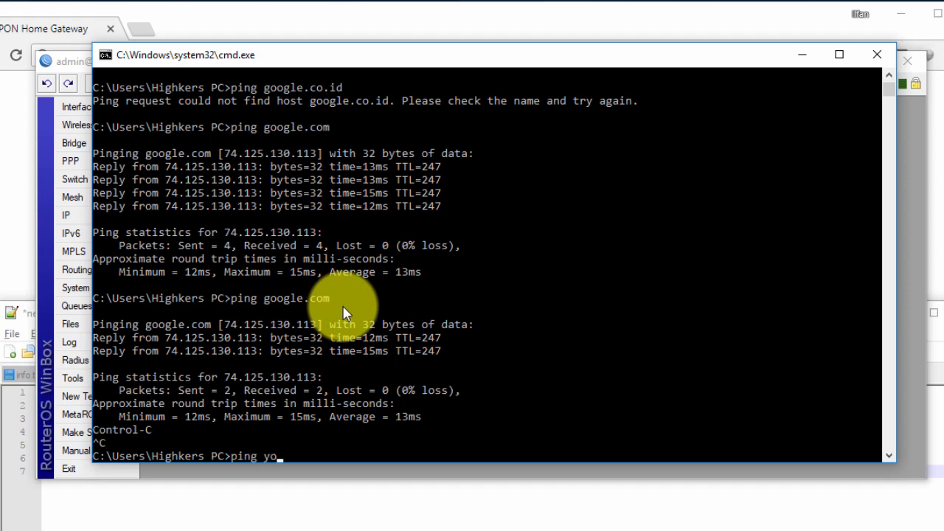
text(hoo)
key(BackSpace)
key(BackSpace)
key(BackSpace)
key(BackSpace)
text(ahoo.c)
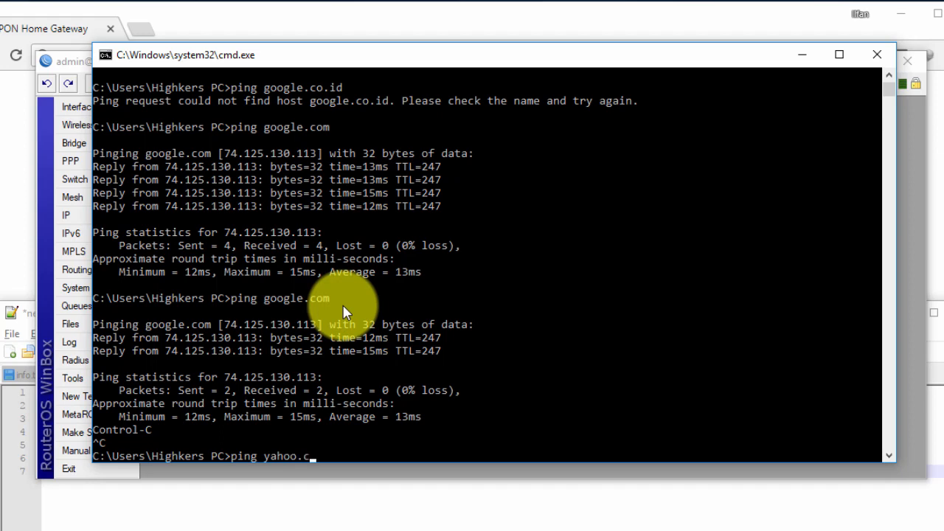
text(om)
key(Return)
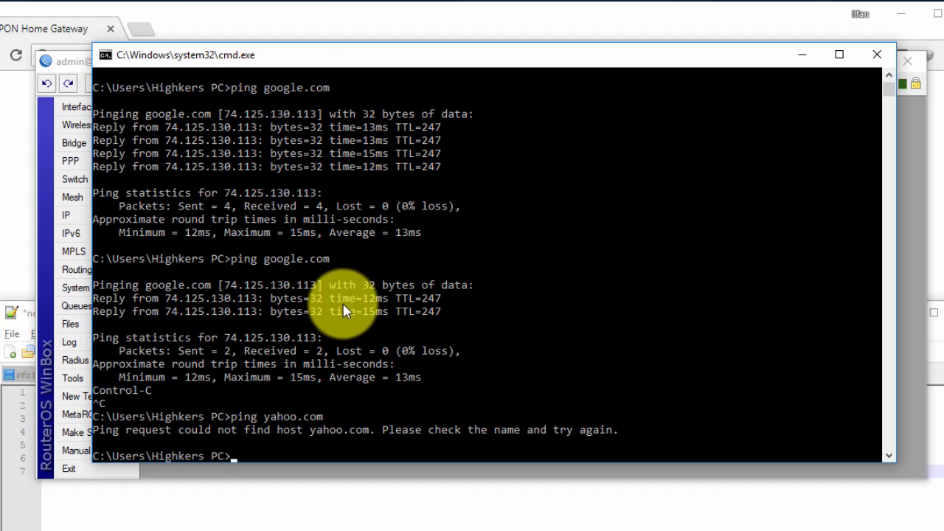
Switch back to WinBox, re-enable Allow Remote Requests in the DNS settings, and save them.
click(909, 173)
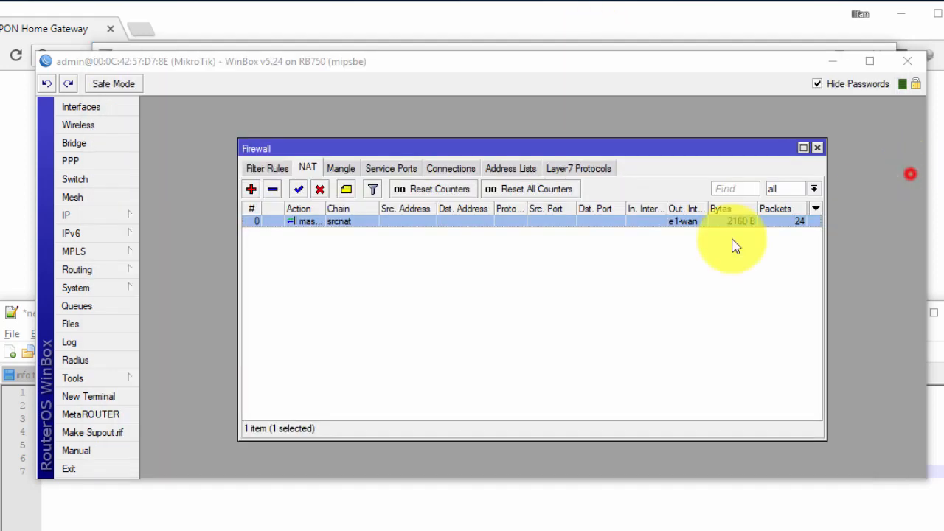
click(67, 215)
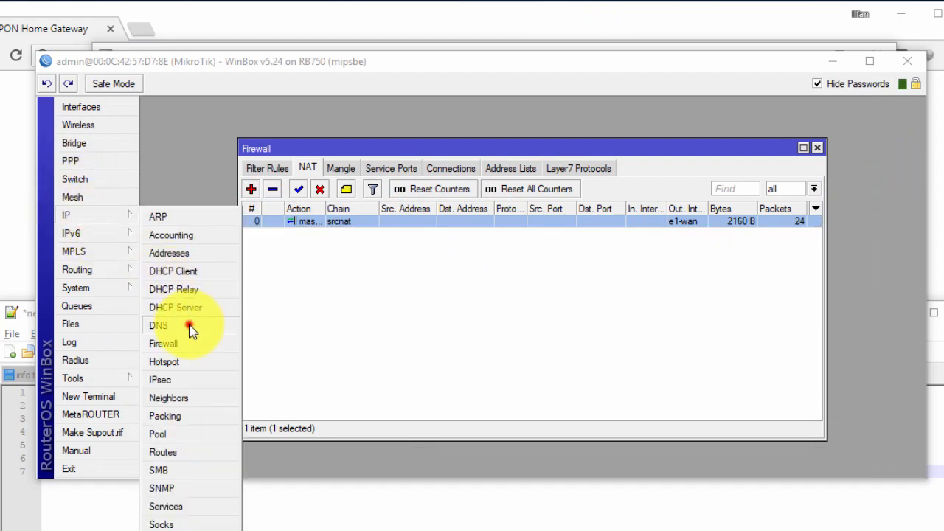
click(189, 325)
click(499, 290)
click(658, 242)
Switch to the Command Prompt and repeat the ping to yahoo.com.
key(alt+Tab)
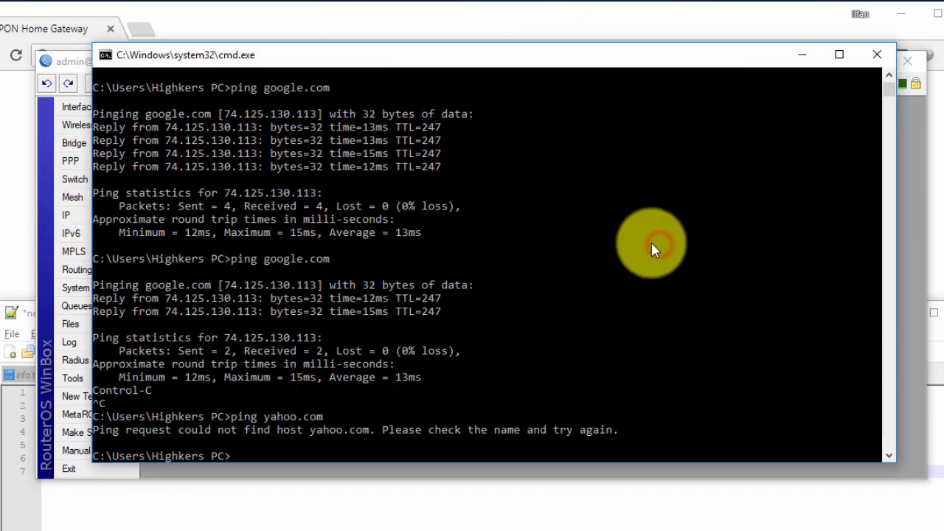
key(Up)
key(Return)
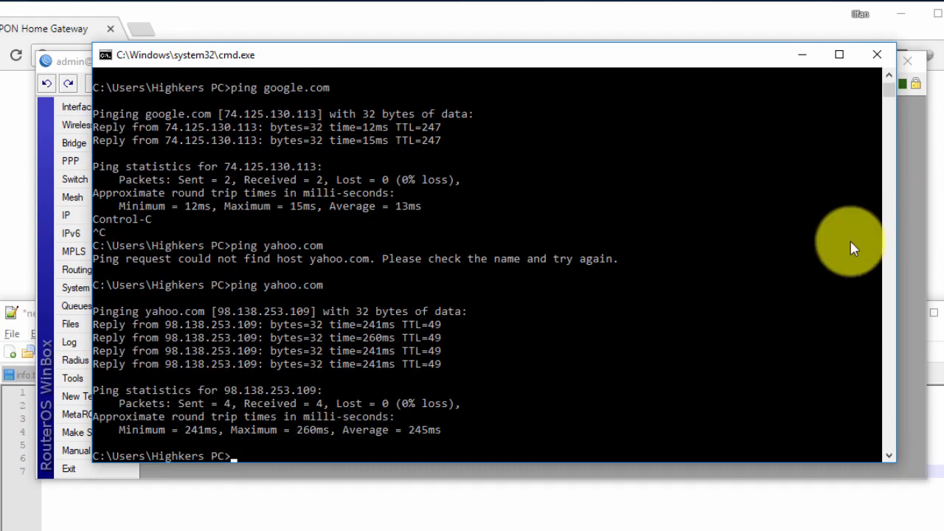
Return to WinBox, review the masquerade NAT rule and the DNS settings, and close the DNS settings without changes.
click(908, 263)
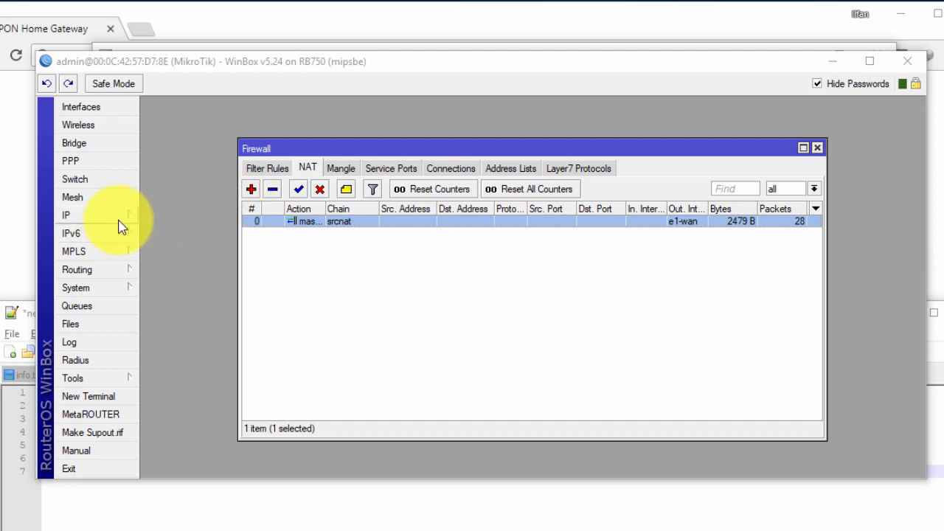
click(337, 247)
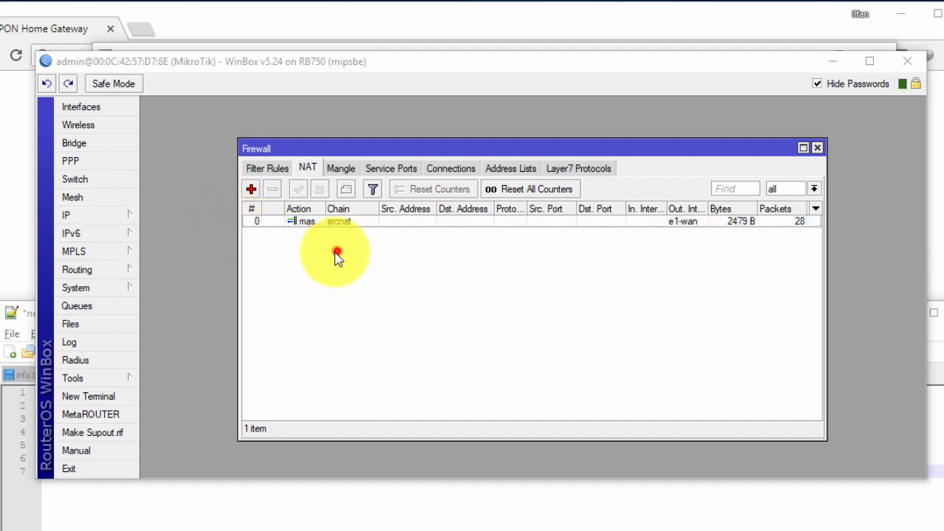
click(309, 224)
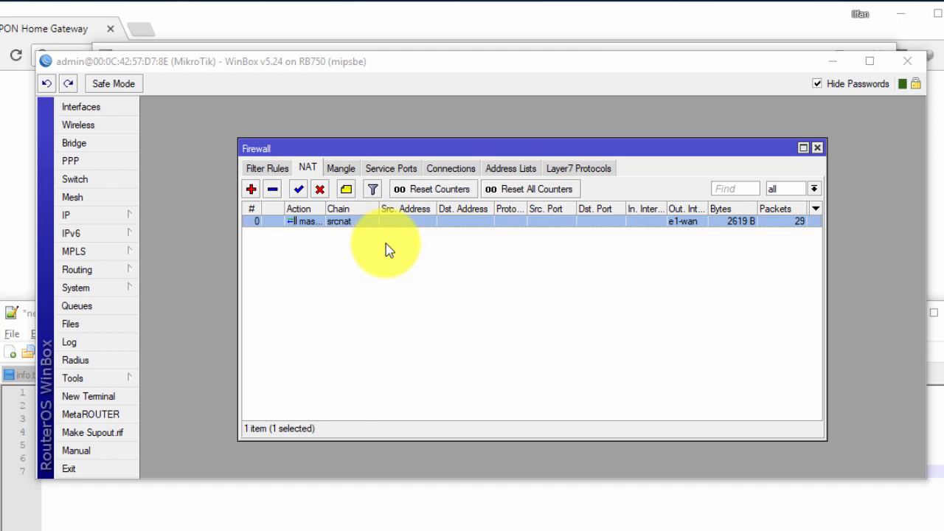
click(96, 218)
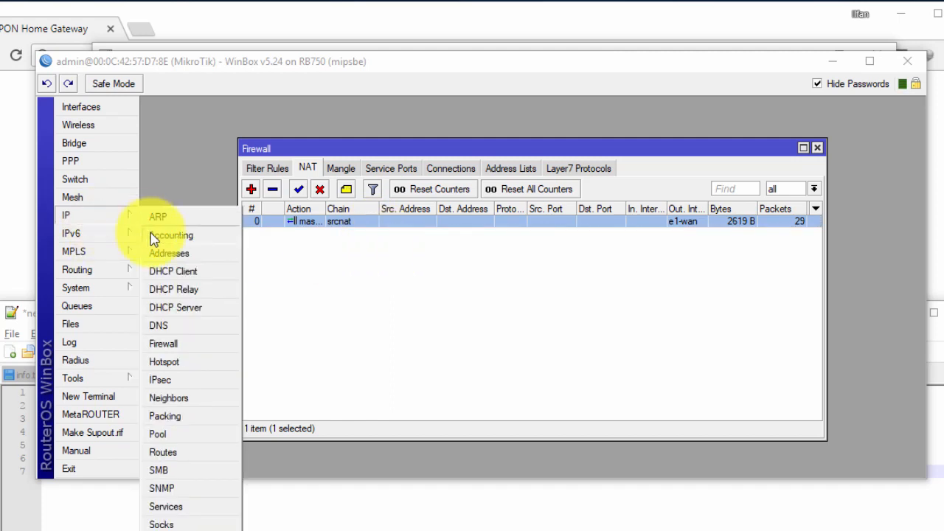
click(173, 326)
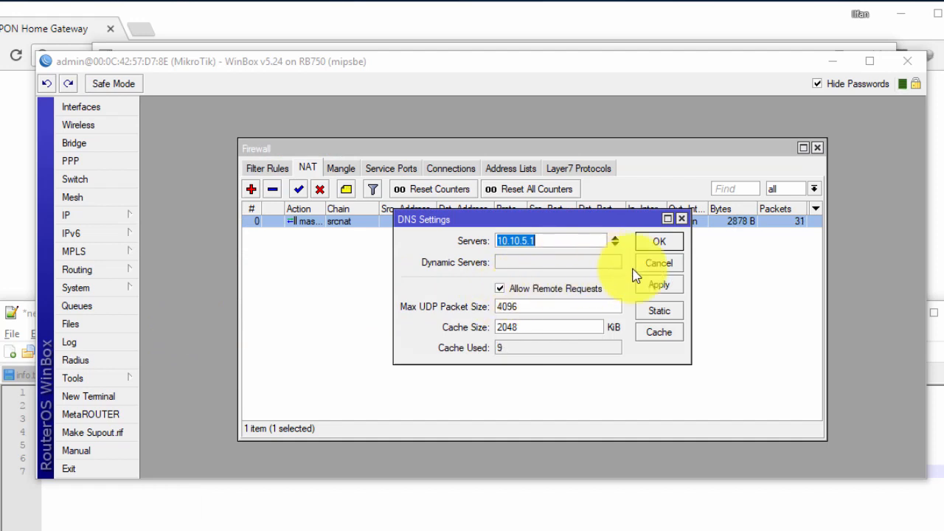
click(657, 265)
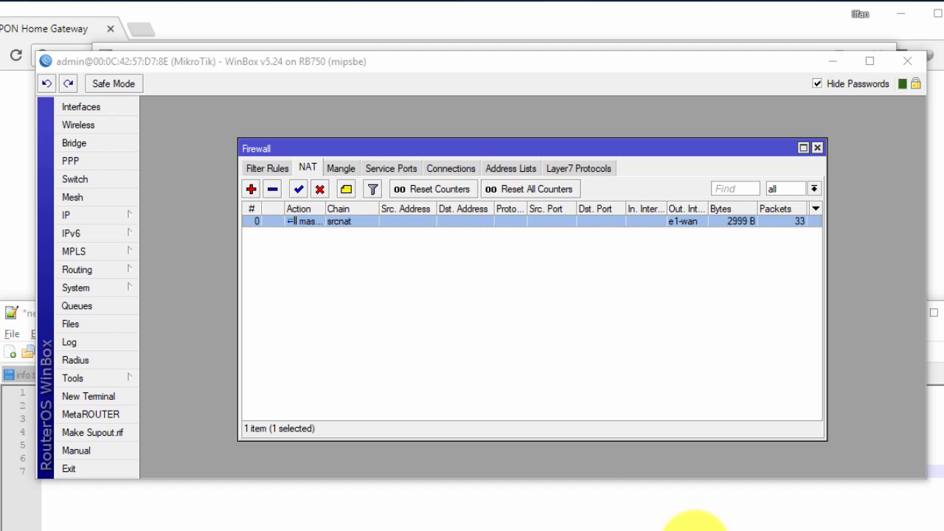
Bring up the Command Prompt to review the ping results, and minimize it again.
click(695, 530)
click(727, 530)
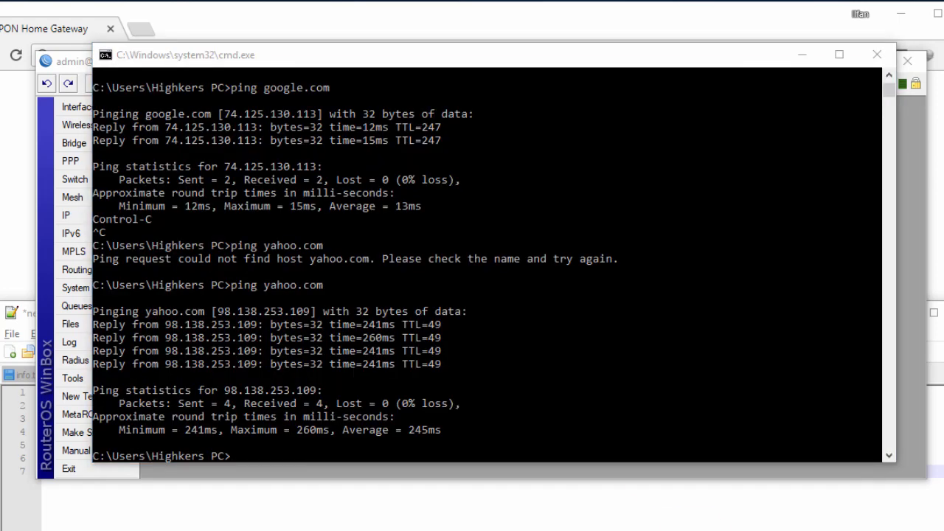
click(811, 59)
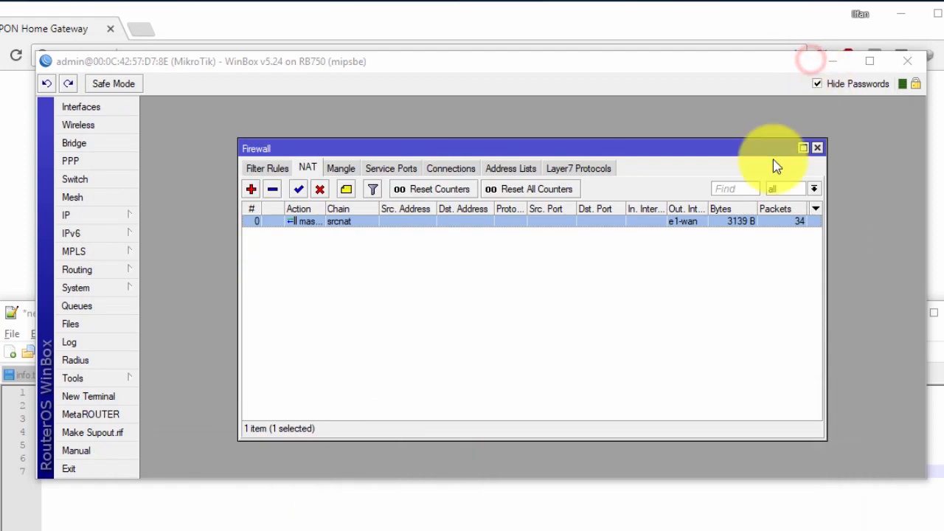
Check the Ethernet connection's status from Network and Sharing Center, and close both windows.
click(599, 347)
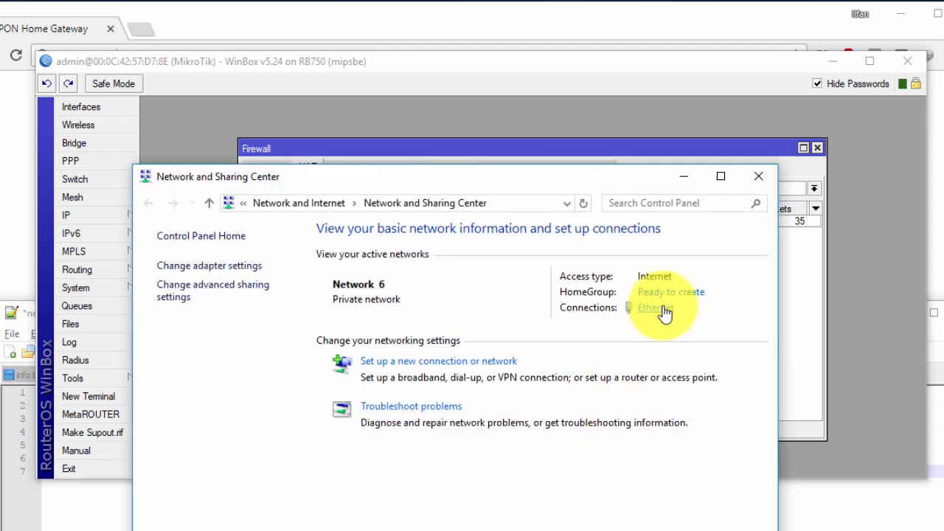
click(656, 307)
click(582, 530)
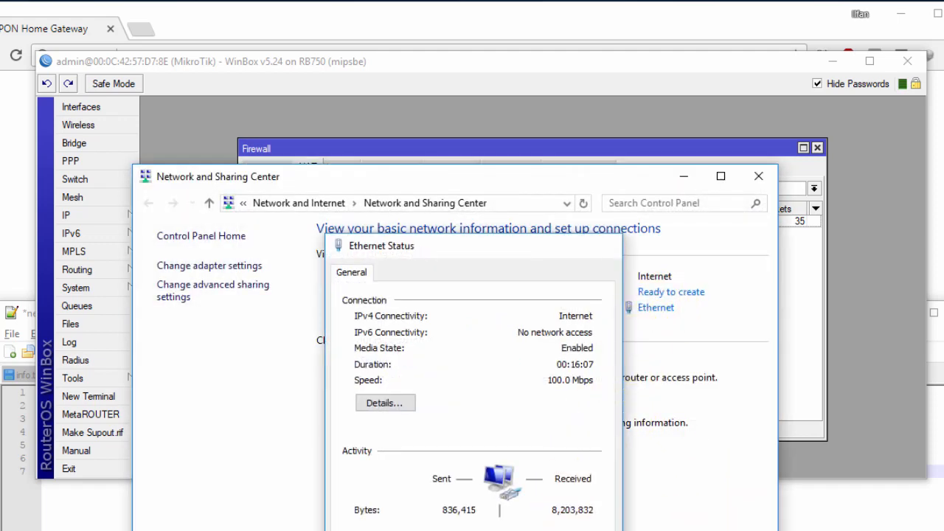
click(757, 177)
click(659, 350)
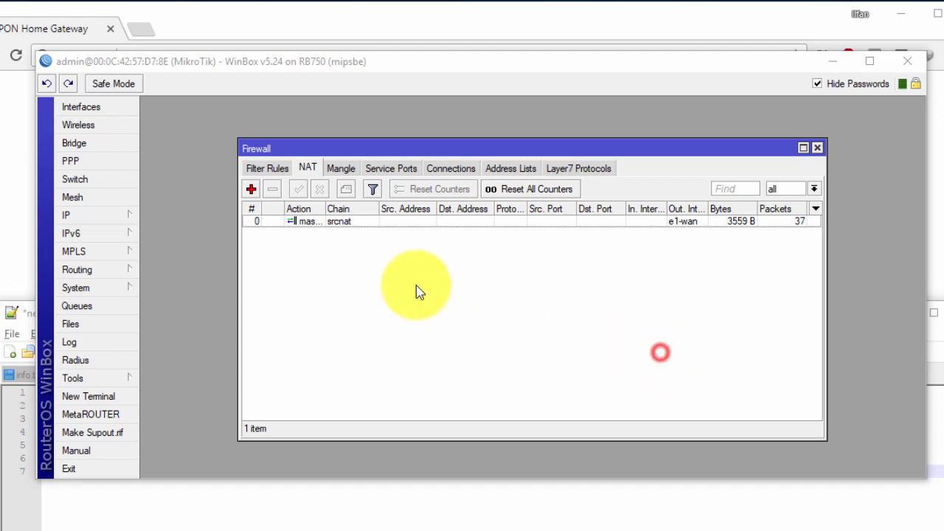
Open the router's DHCP Server window, close the Firewall window, and reposition the DHCP Server window in the workspace.
click(103, 215)
click(182, 305)
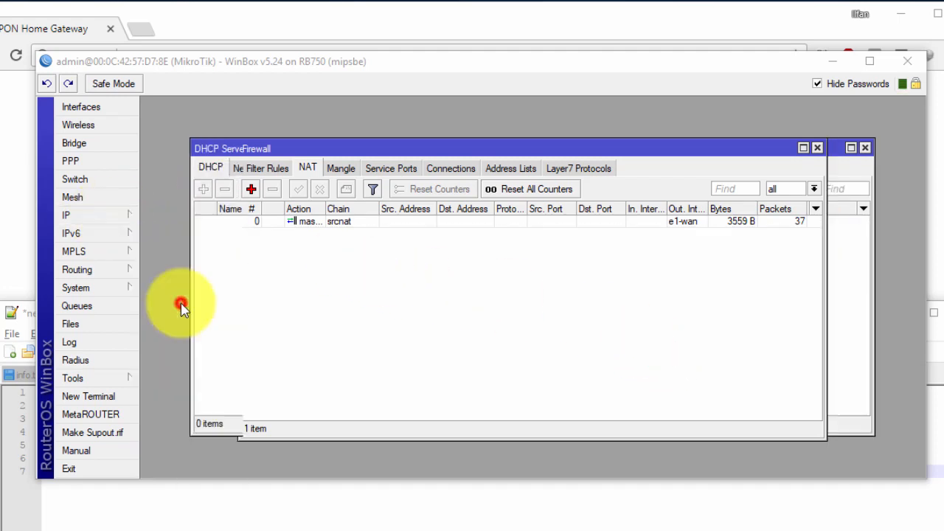
click(411, 297)
drag(448, 175, 474, 246)
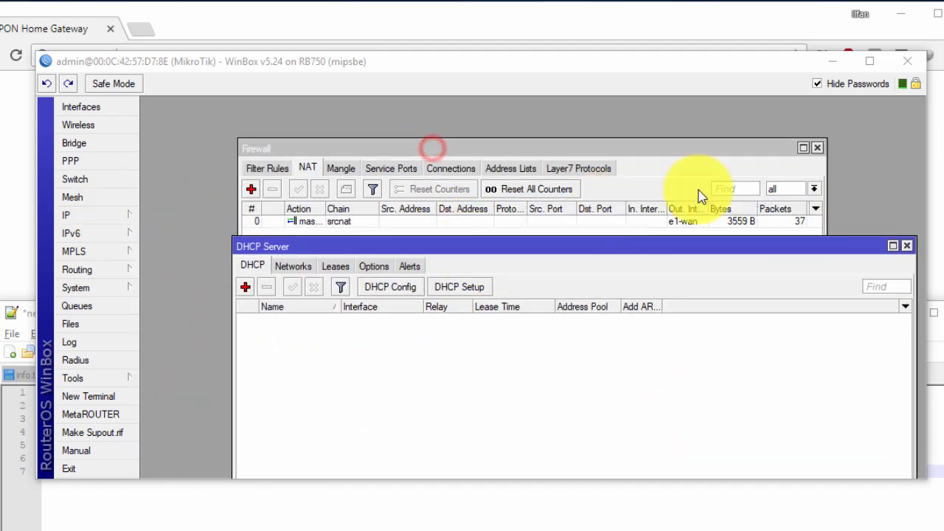
click(816, 149)
drag(673, 251, 645, 168)
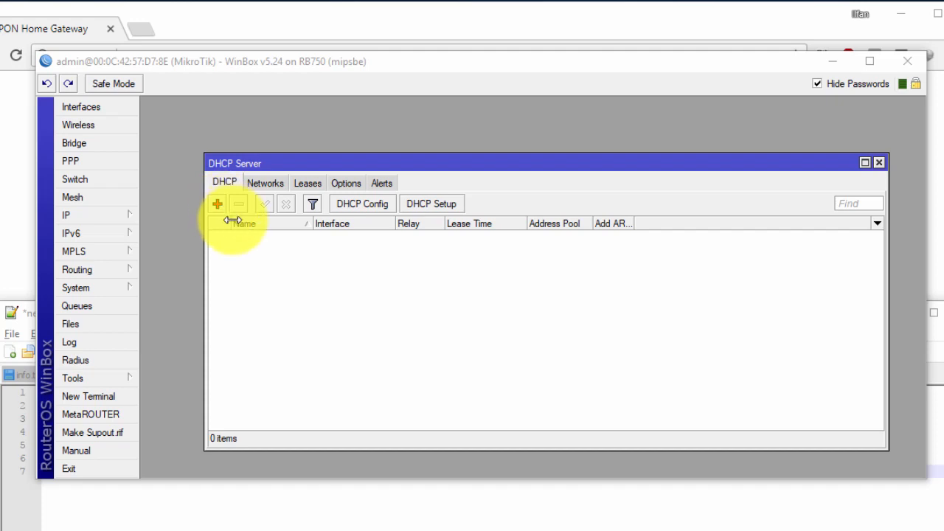
click(258, 274)
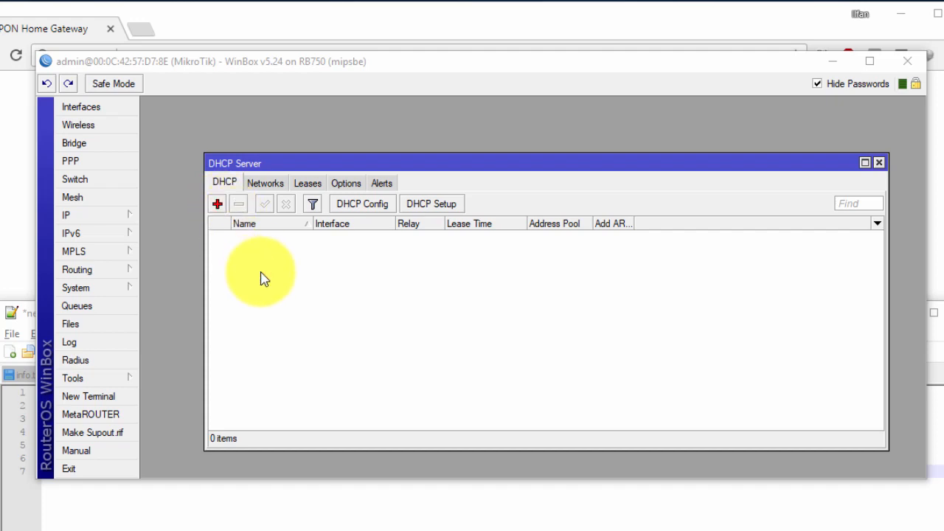
click(106, 215)
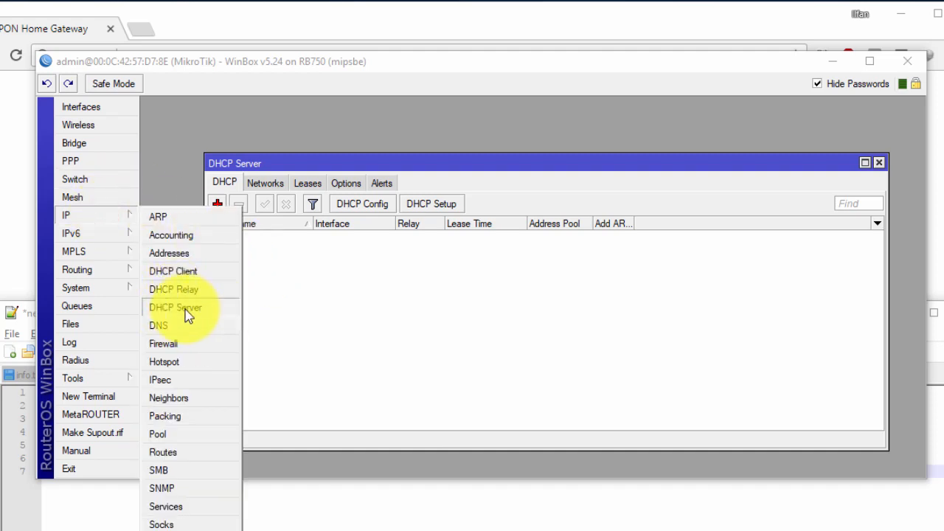
click(421, 295)
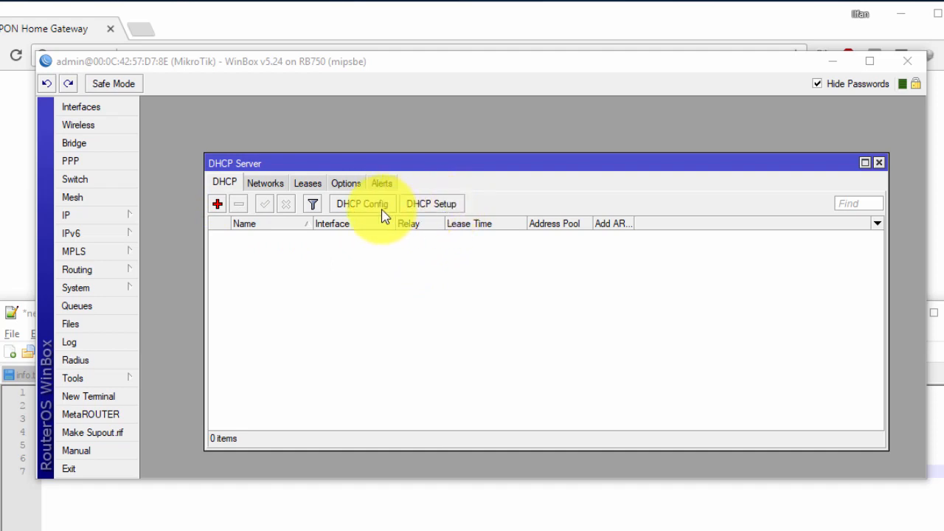
click(216, 206)
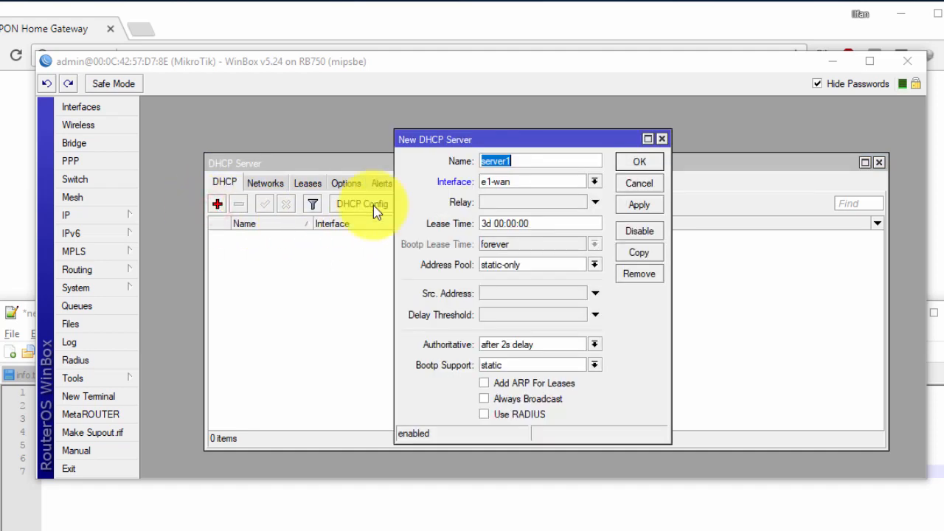
click(626, 179)
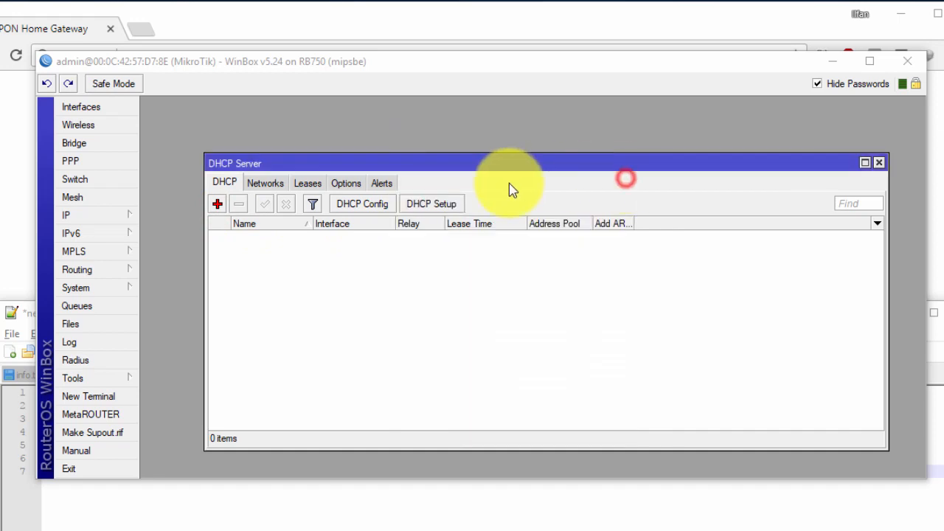
click(452, 205)
click(635, 242)
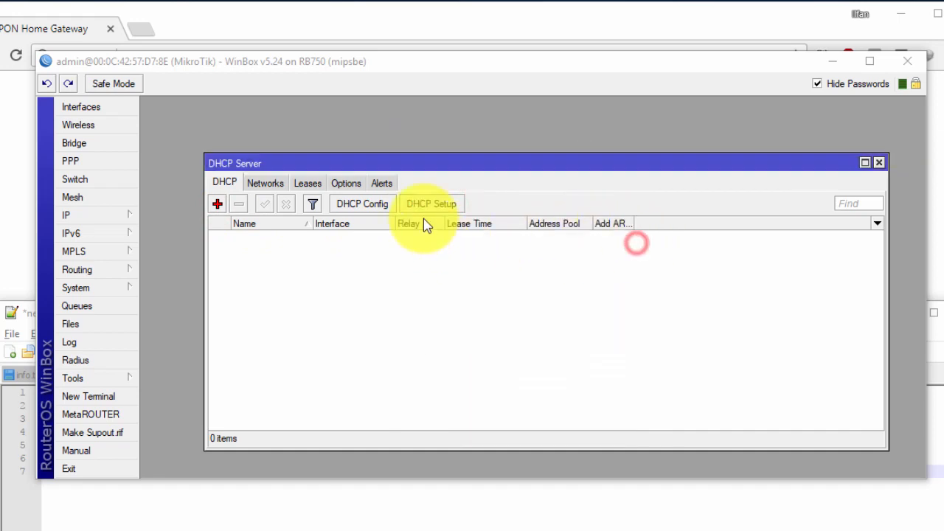
click(437, 204)
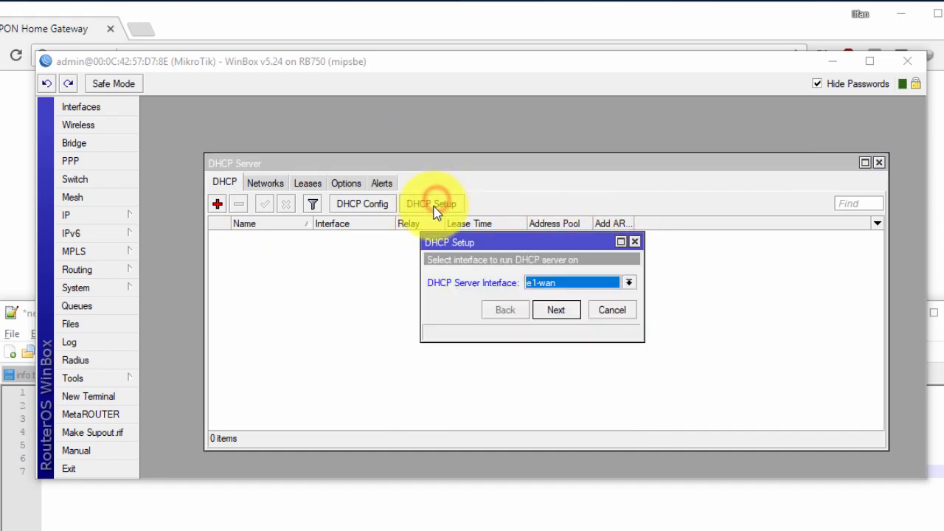
click(601, 285)
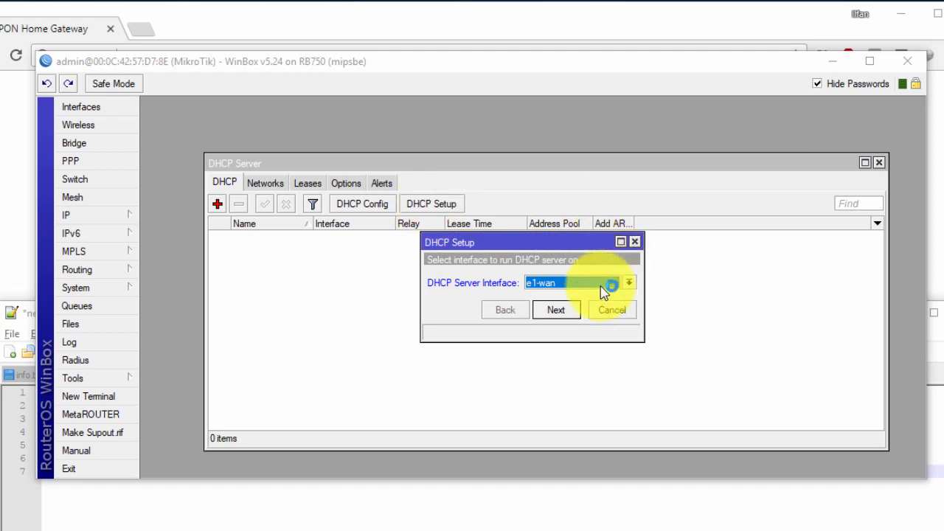
click(560, 275)
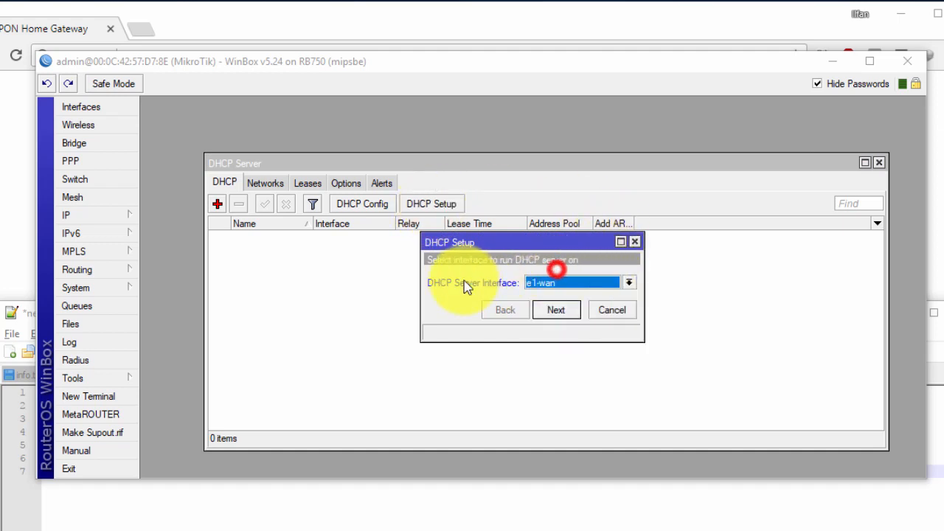
click(635, 242)
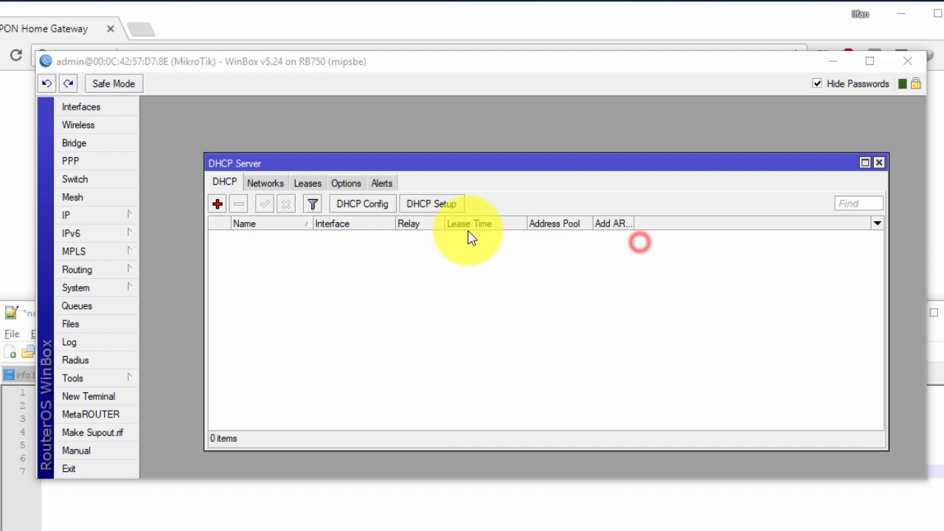
Start DHCP Setup, choose e2-lan as the DHCP server interface, and proceed to the address space.
click(432, 205)
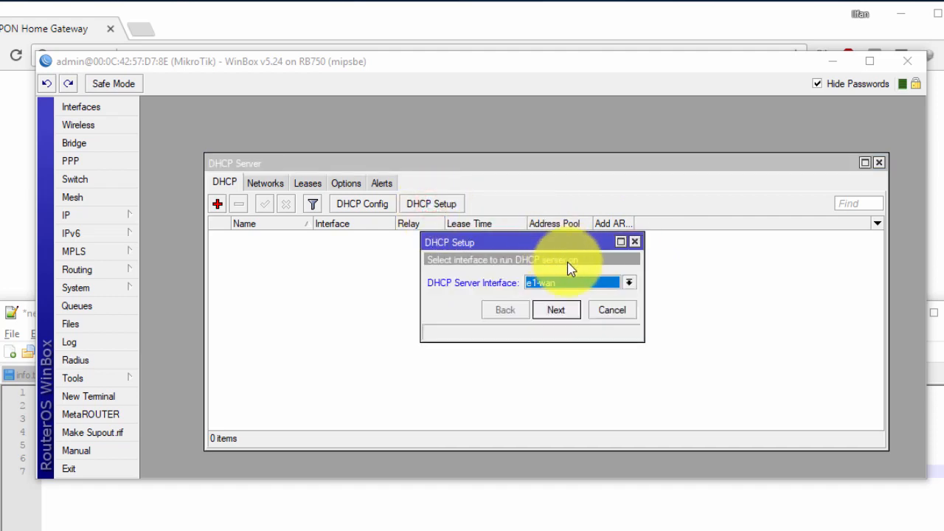
click(573, 280)
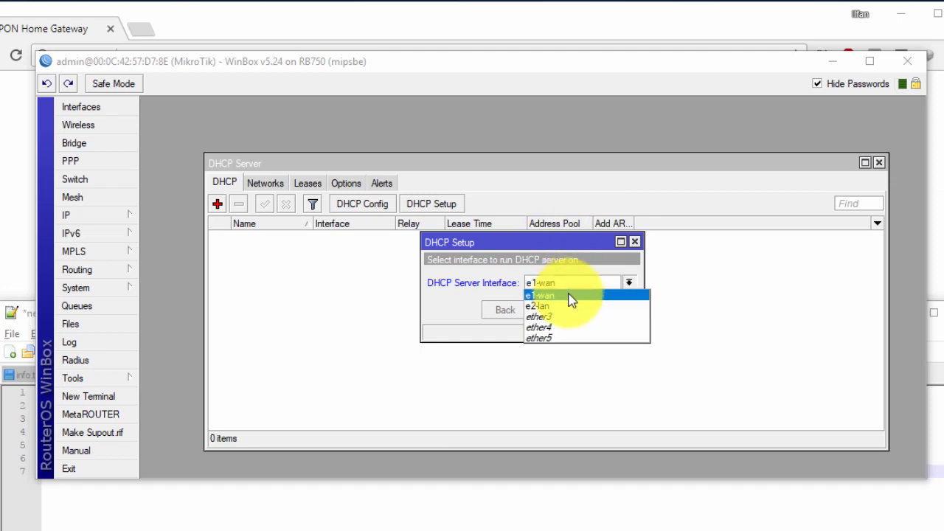
click(498, 290)
click(561, 281)
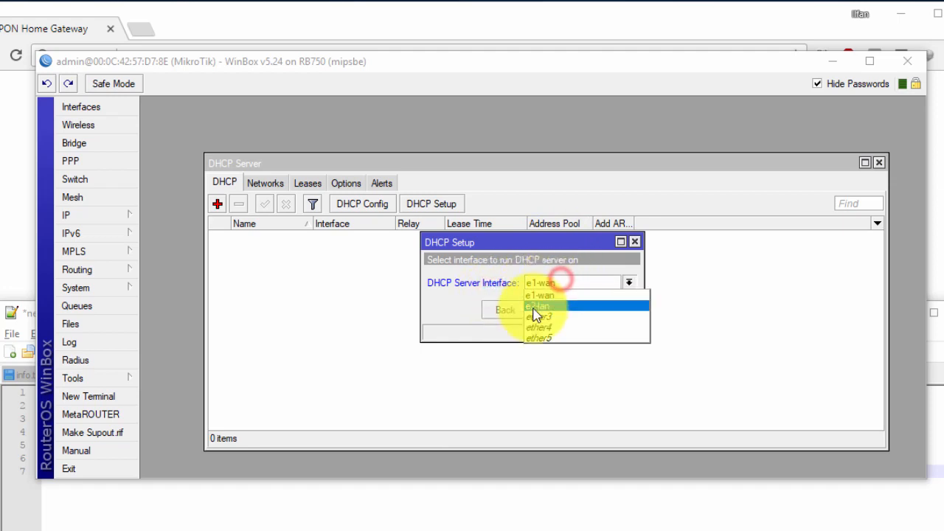
click(501, 288)
click(544, 281)
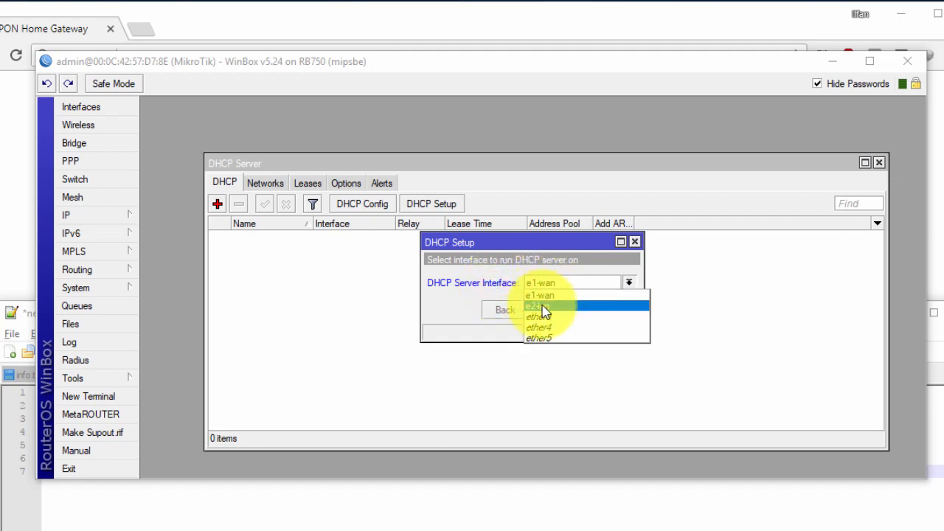
click(482, 281)
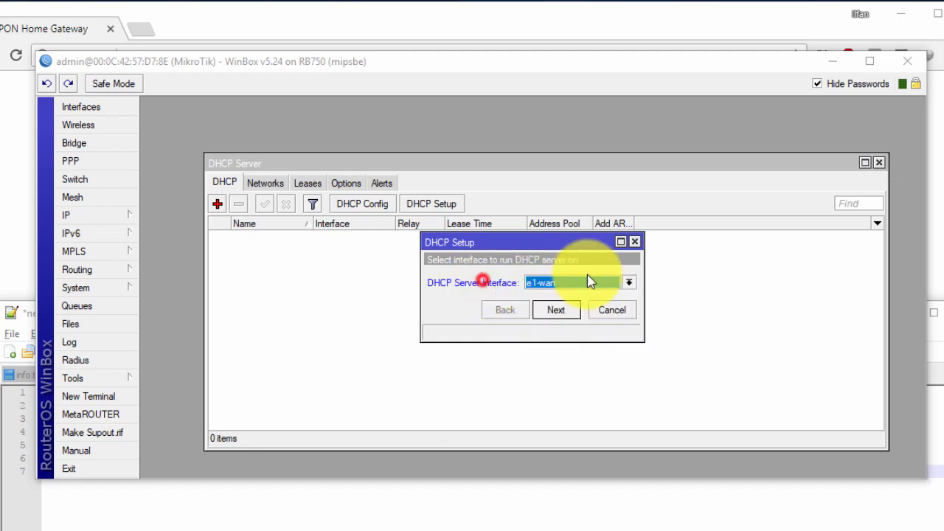
click(589, 281)
click(544, 305)
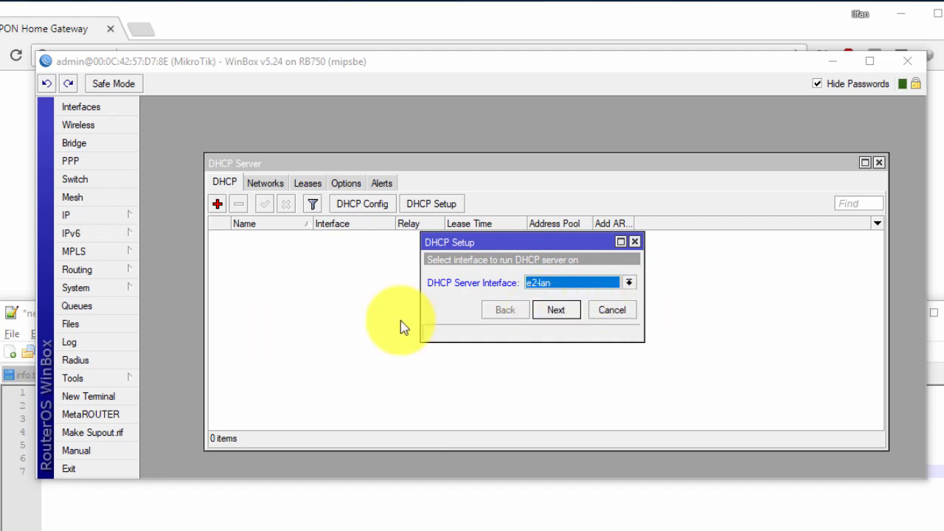
click(556, 310)
click(511, 314)
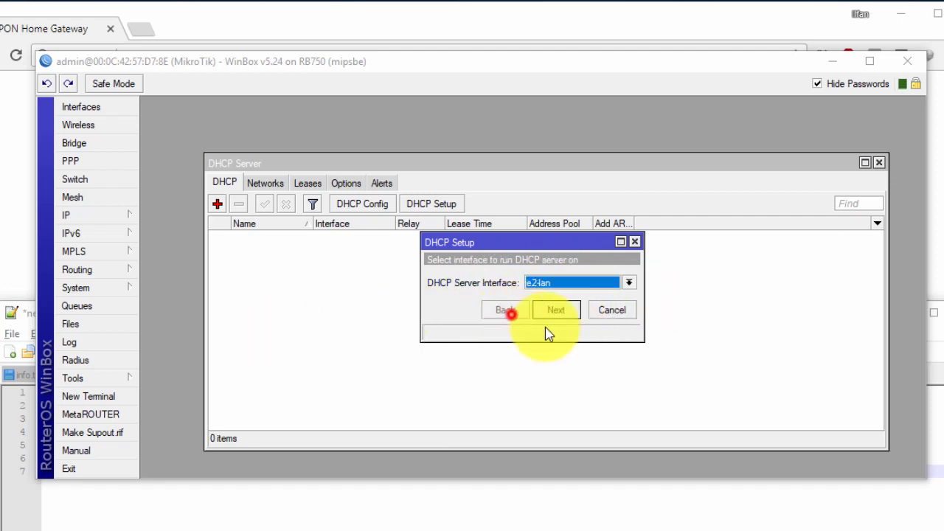
click(559, 314)
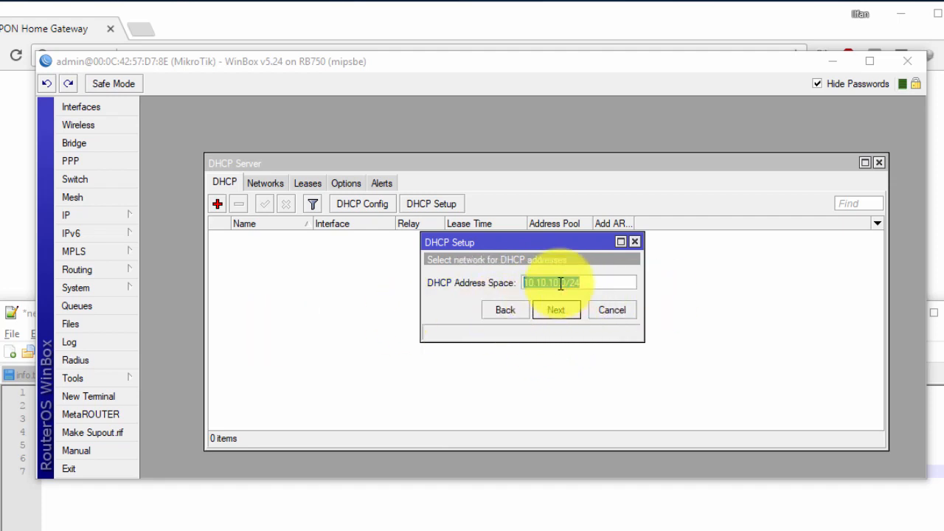
Accept 10.10.10.0/24 as the DHCP address space and review the proposed gateway for the DHCP network.
click(560, 284)
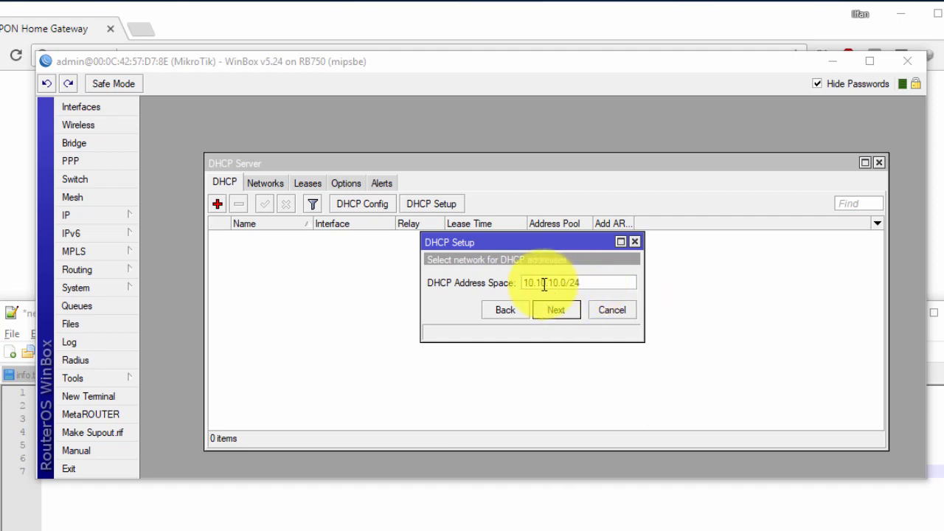
click(568, 311)
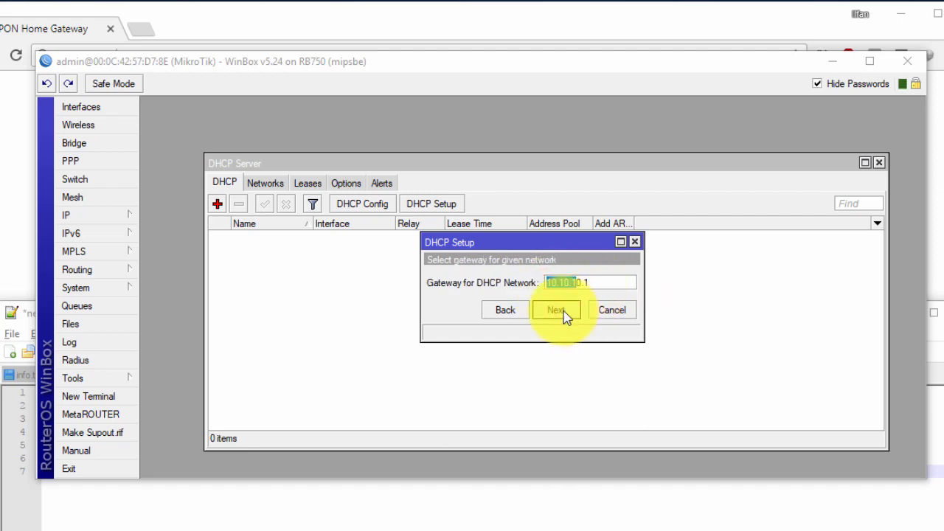
click(583, 281)
drag(599, 281, 509, 299)
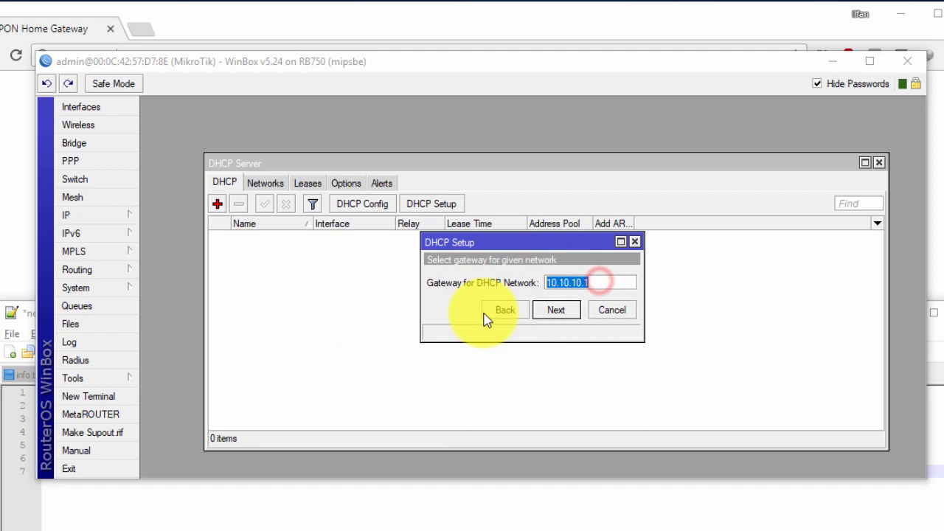
click(599, 281)
click(565, 310)
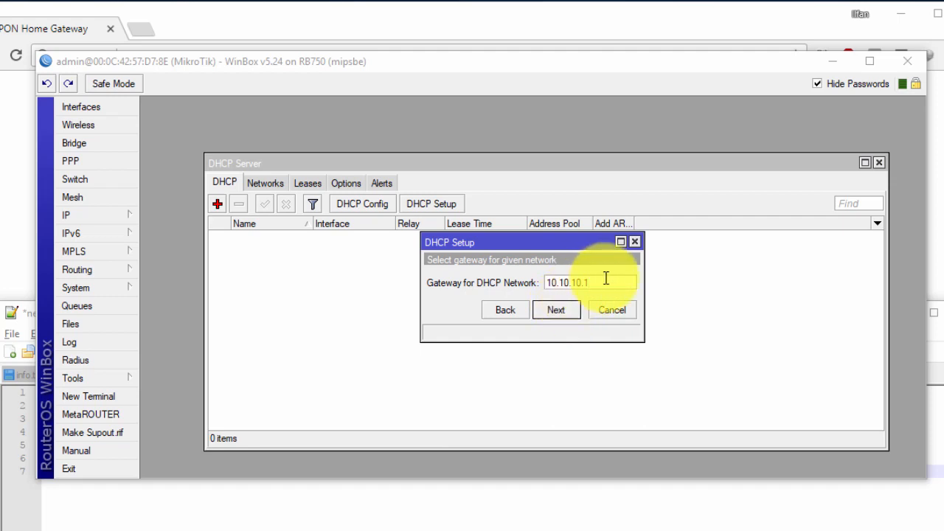
click(508, 316)
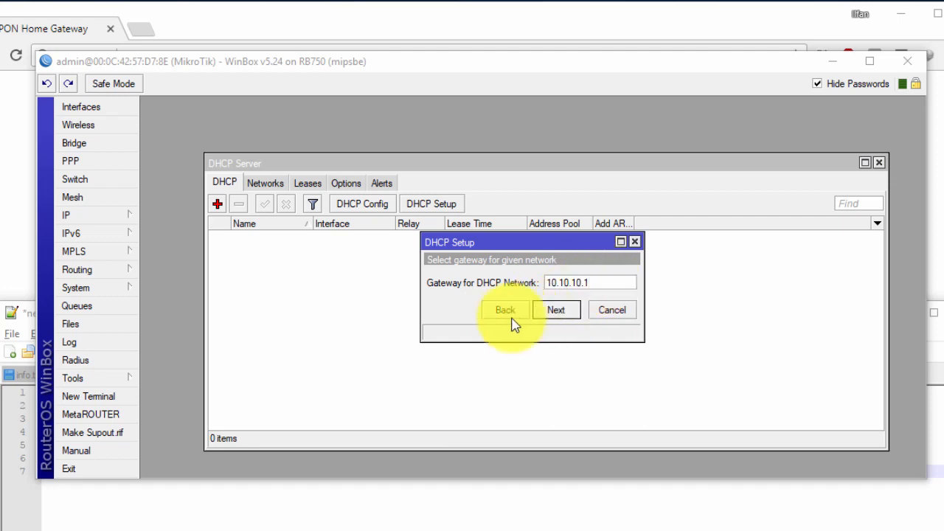
click(556, 310)
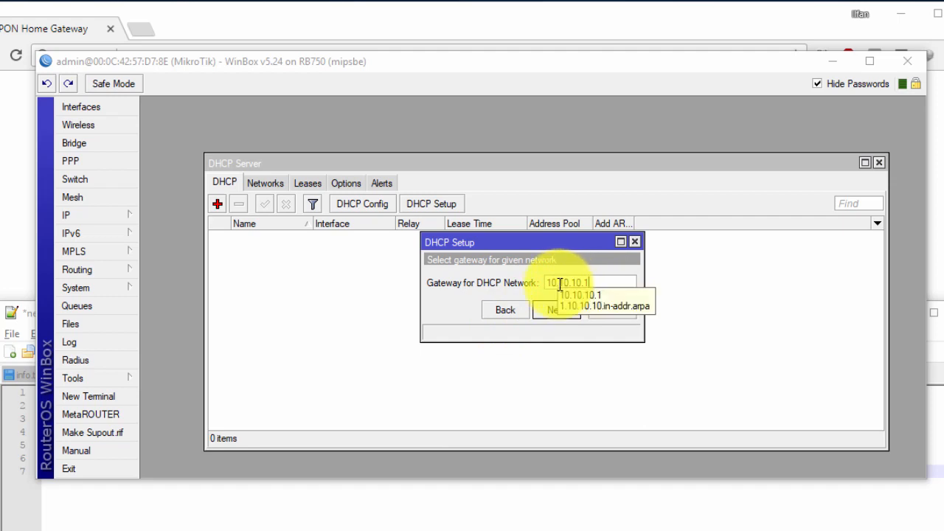
Arrange the router's Address List beside DHCP Setup to check the e2-lan address, and accept 10.10.10.1 as the gateway.
click(118, 214)
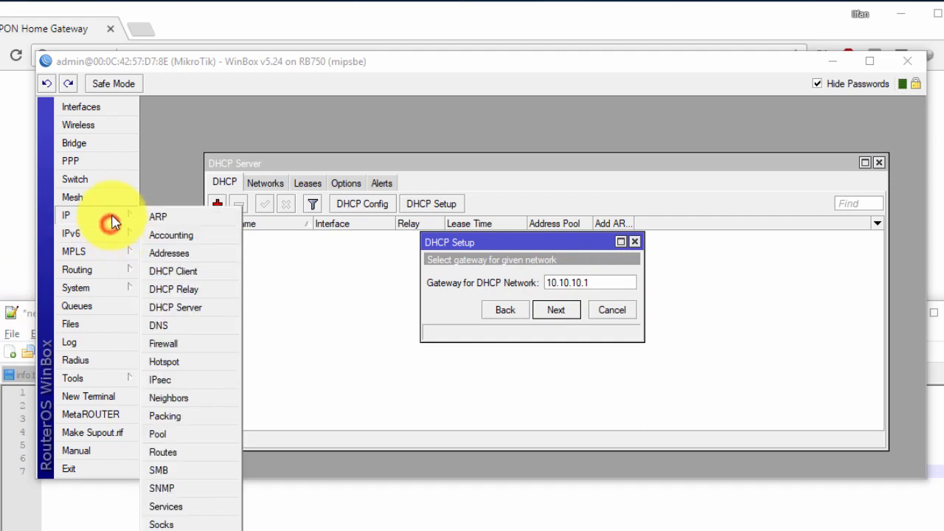
click(172, 252)
click(523, 224)
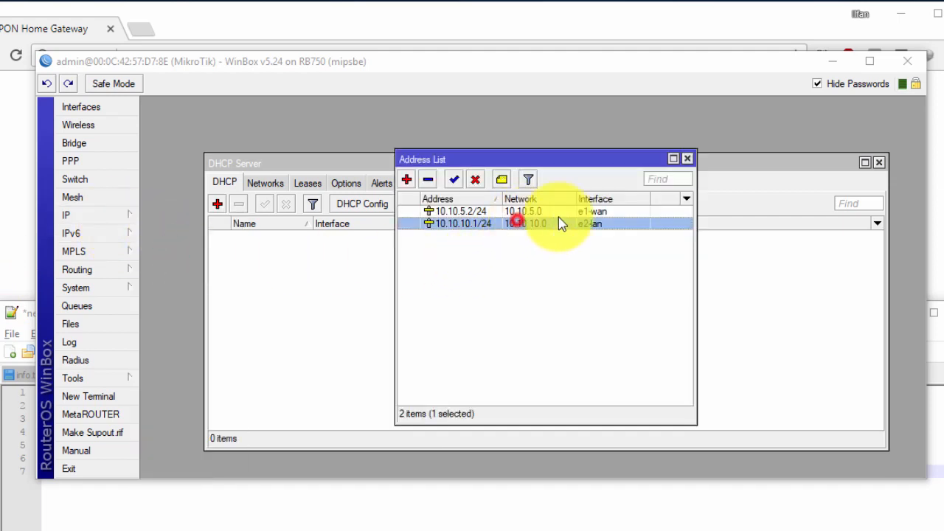
drag(579, 166, 307, 192)
click(532, 241)
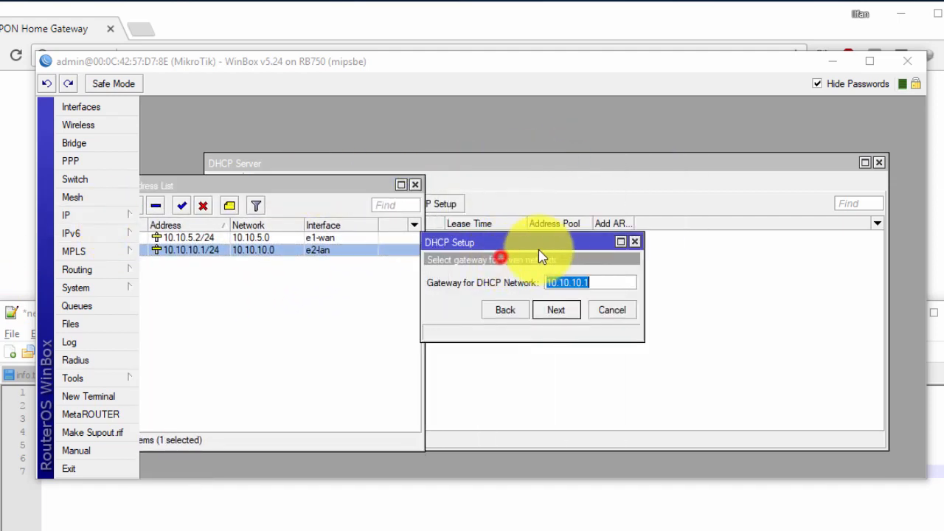
drag(561, 223, 591, 181)
click(651, 224)
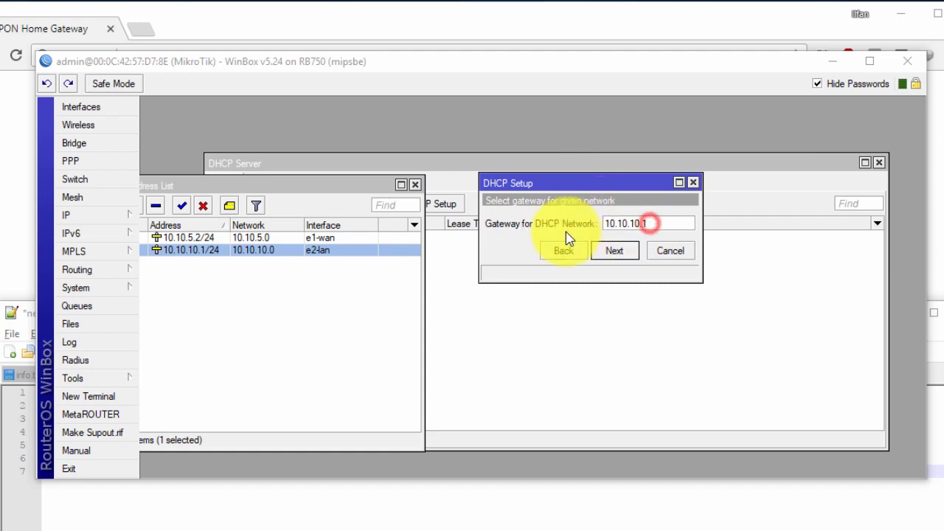
mouse_move(279, 190)
mouse_down()
mouse_move(367, 193)
mouse_move(273, 184)
mouse_up()
click(568, 183)
click(614, 250)
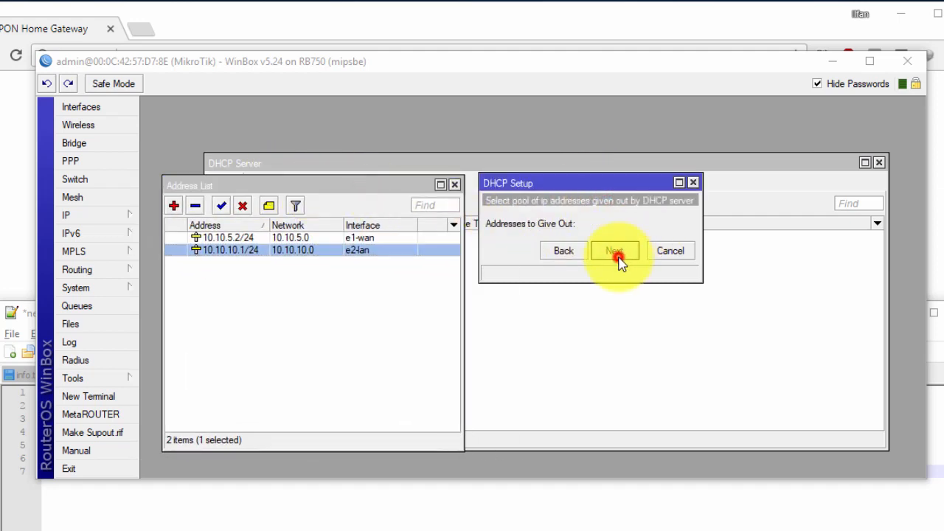
Accept 10.10.10.2-10.10.10.254 as the addresses to give out and 10.10.5.1 as the DNS server.
drag(596, 221, 717, 226)
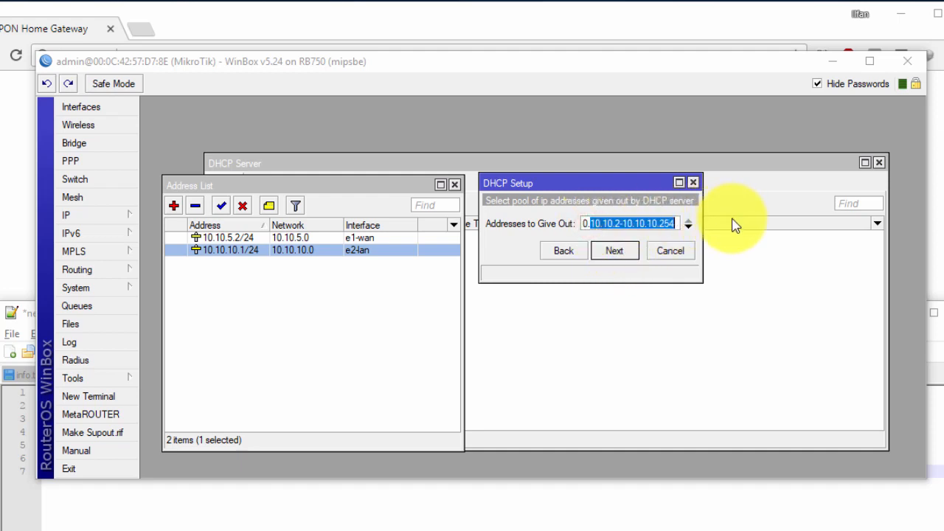
click(629, 253)
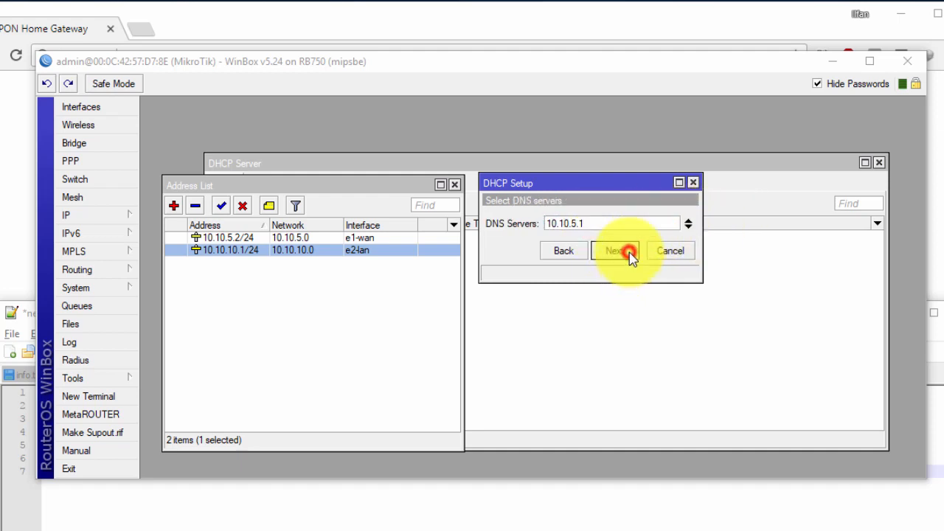
drag(611, 222, 461, 223)
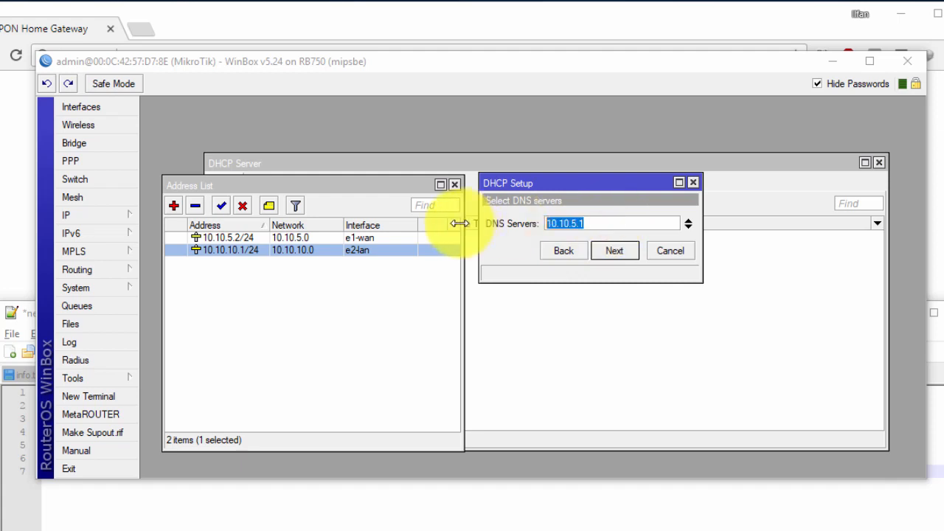
click(615, 255)
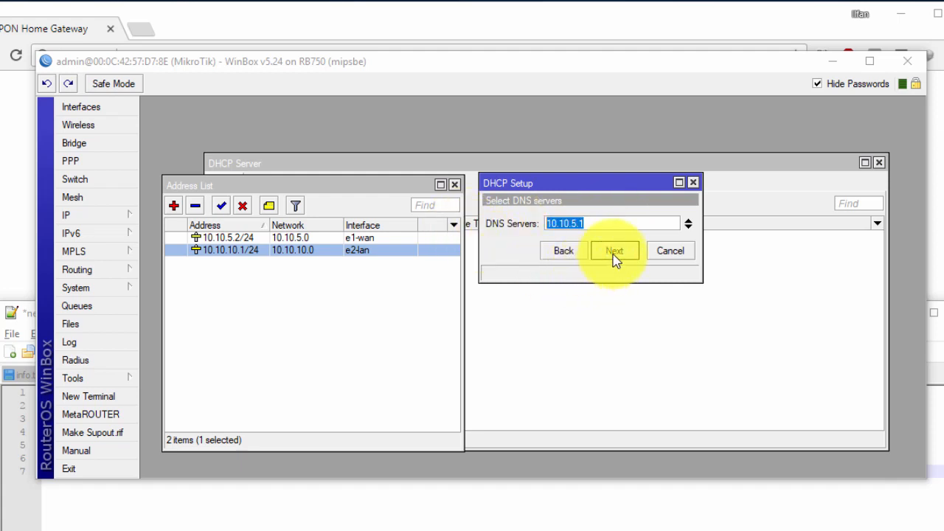
click(612, 249)
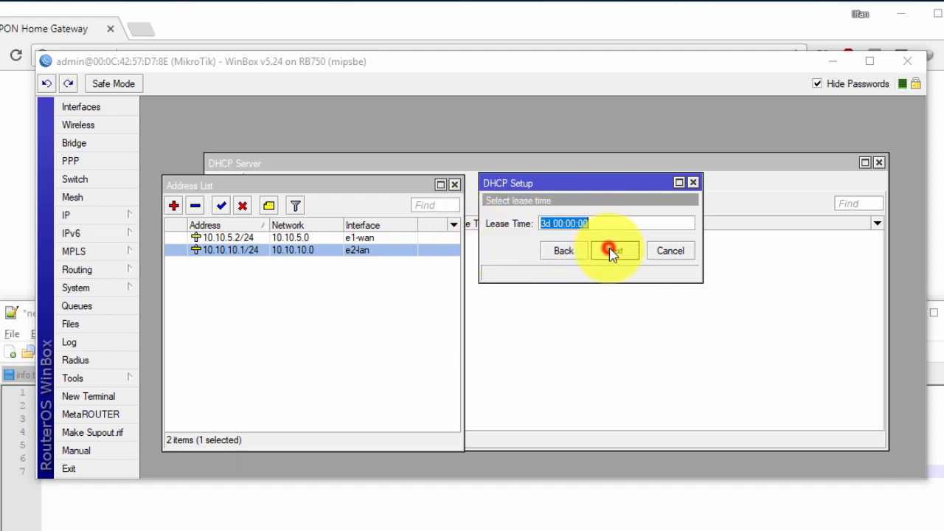
Examine the day, hour, minute and second parts of the proposed DHCP lease time.
click(549, 227)
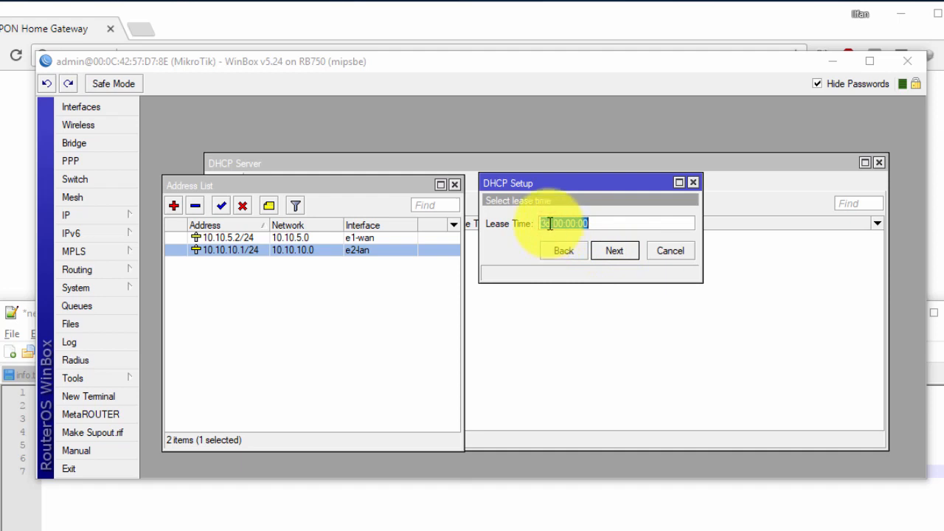
click(551, 223)
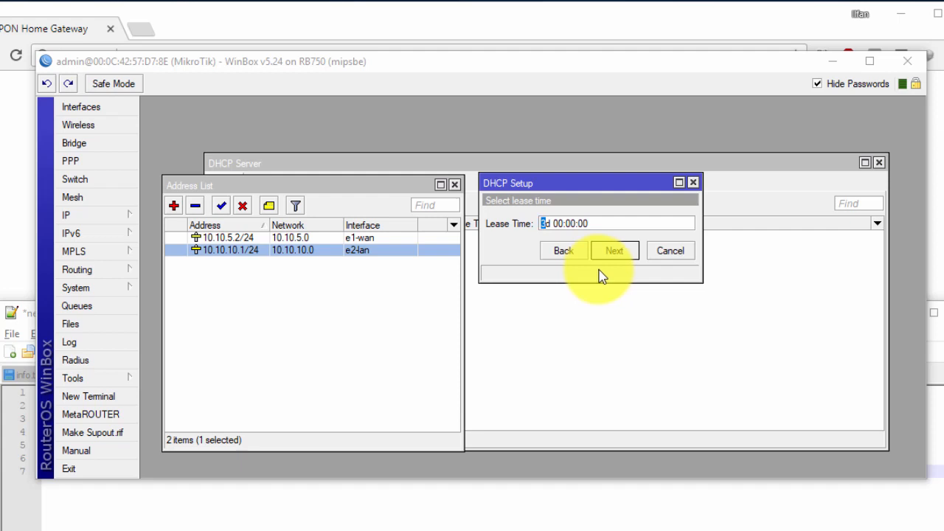
click(585, 226)
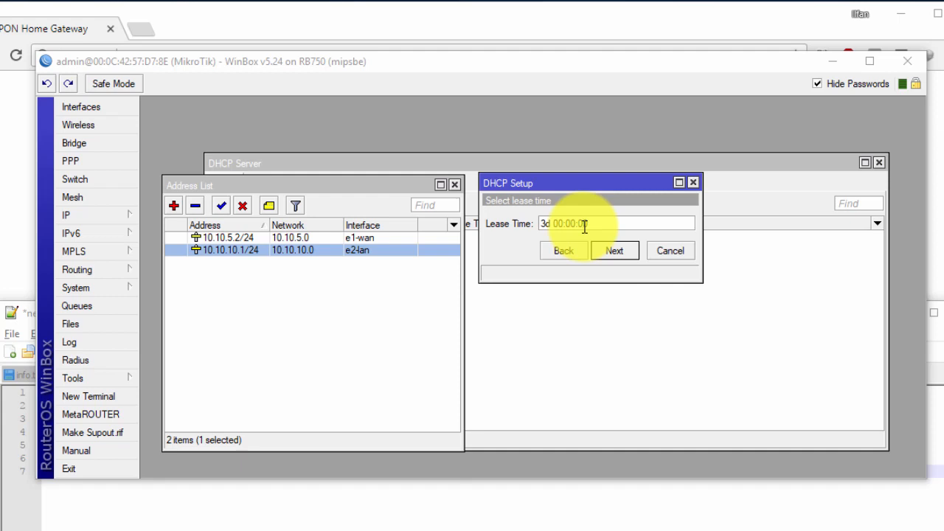
double_click(546, 223)
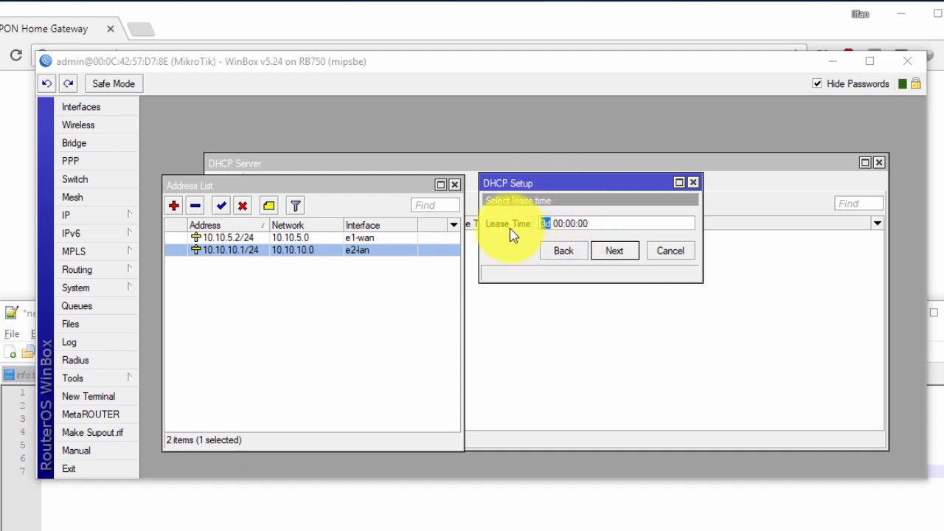
click(550, 222)
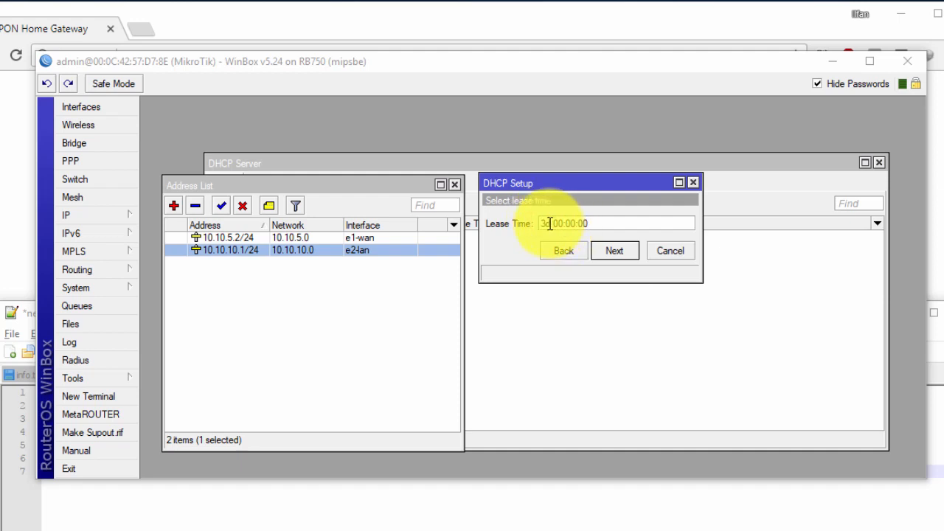
double_click(544, 224)
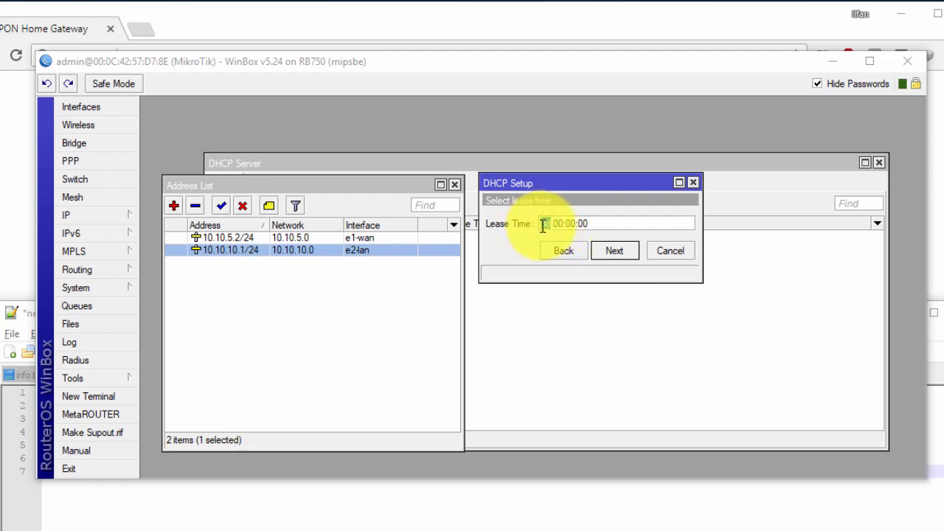
click(561, 223)
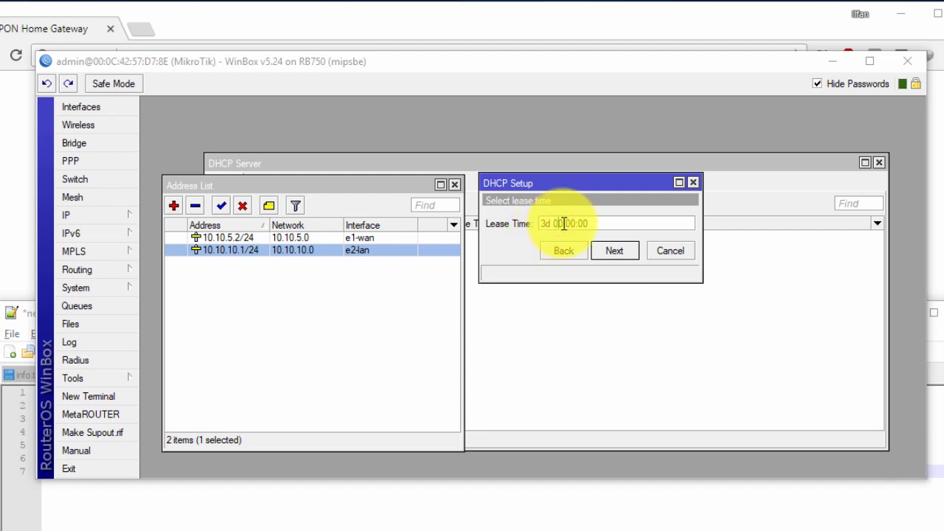
triple_click(564, 224)
double_click(573, 226)
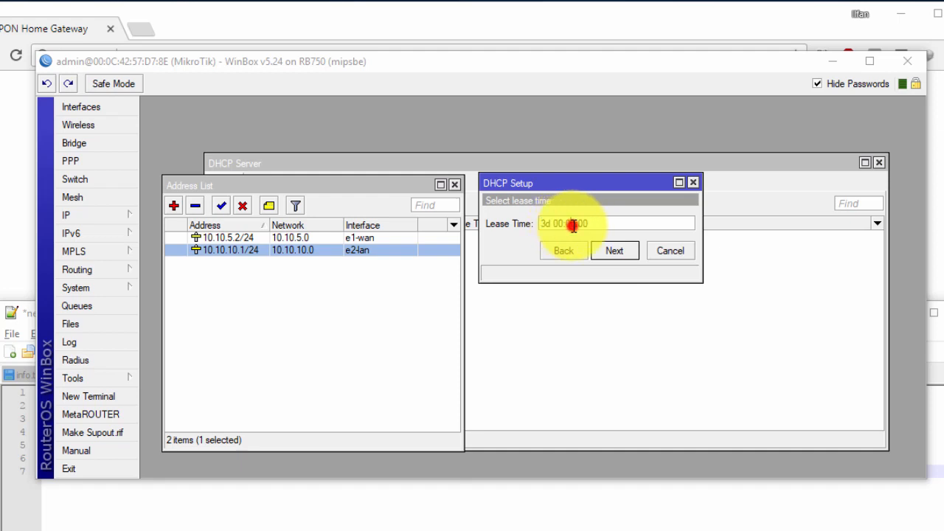
click(573, 225)
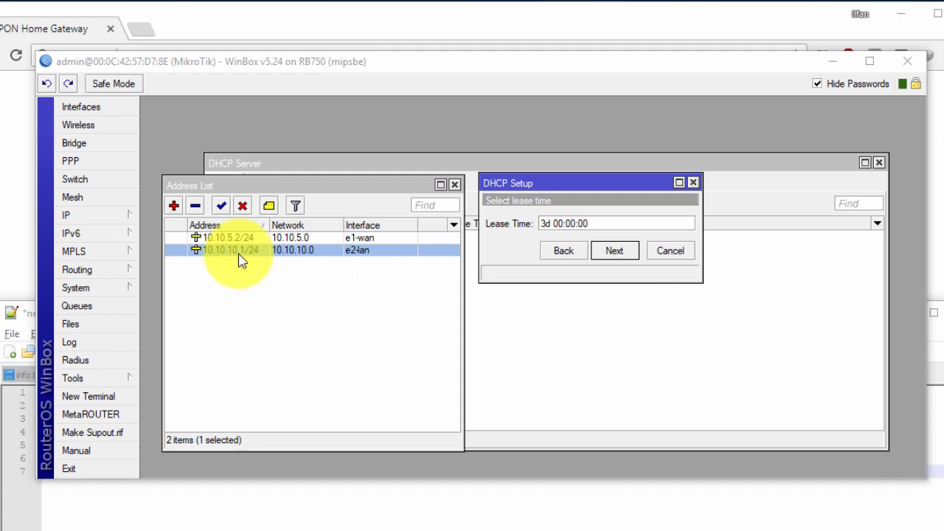
Set the DHCP lease time to 00:01:00 and finish the DHCP Setup wizard.
drag(602, 223, 448, 219)
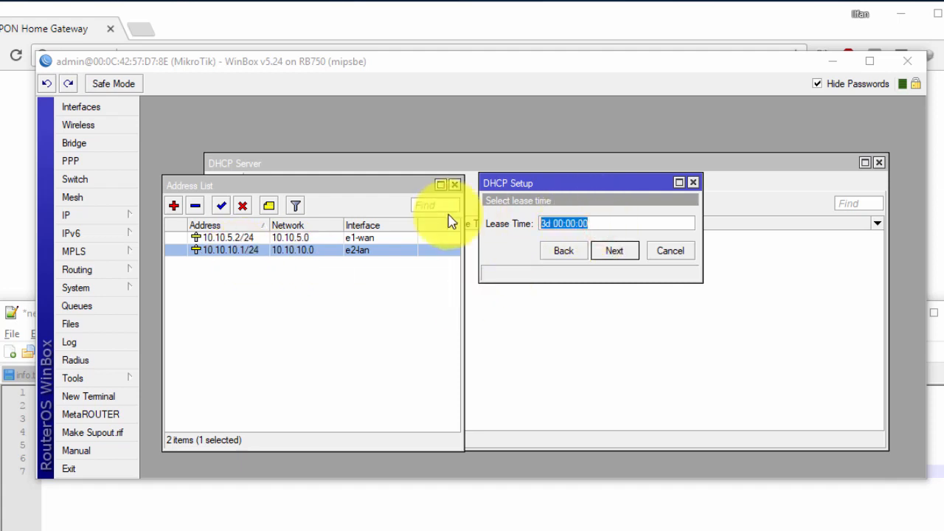
click(553, 223)
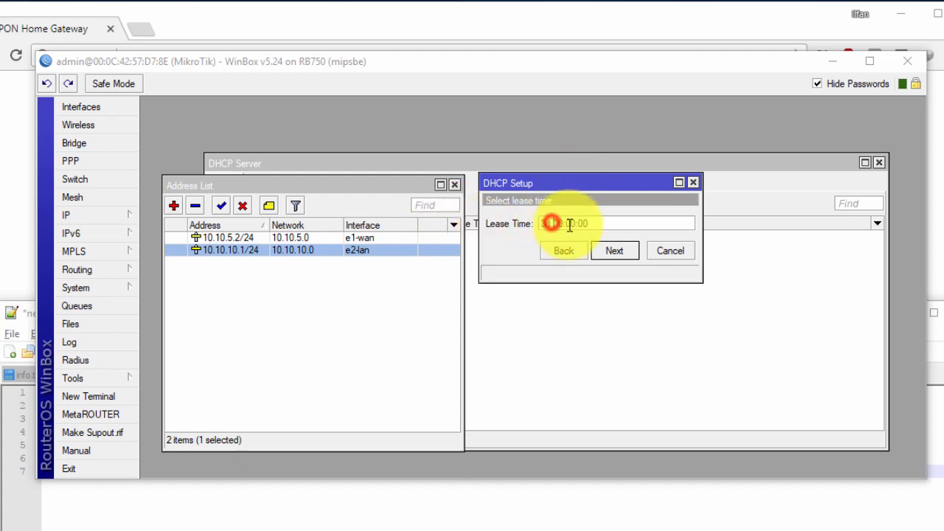
key(BackSpace)
key(BackSpace)
key(BackSpace)
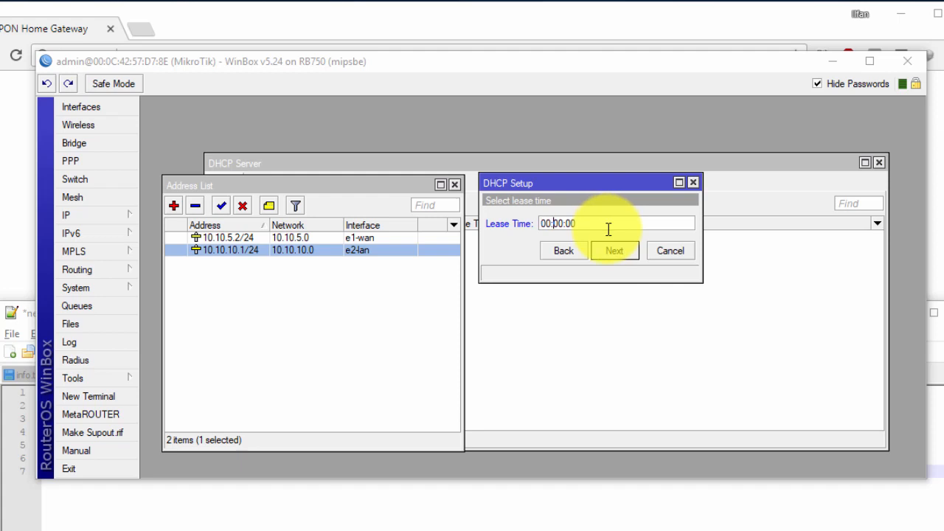
key(Right)
key(Right)
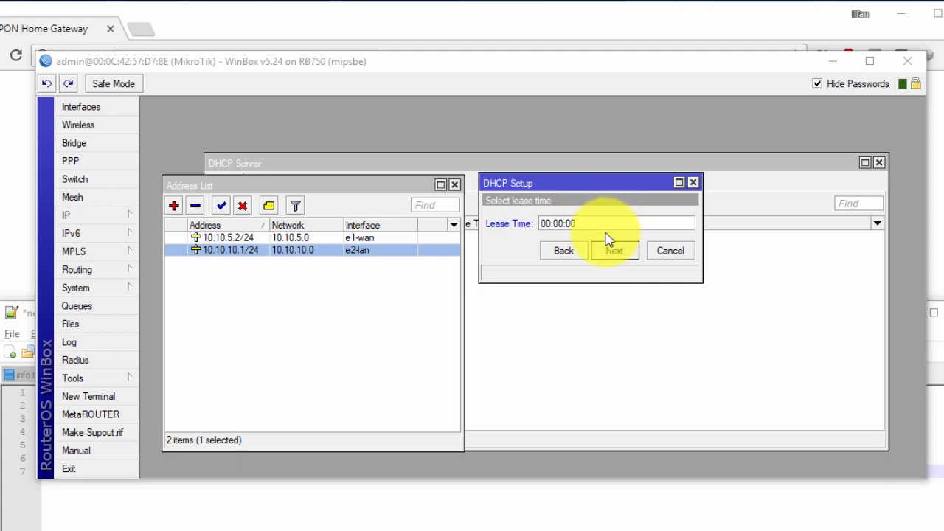
key(BackSpace)
text(1)
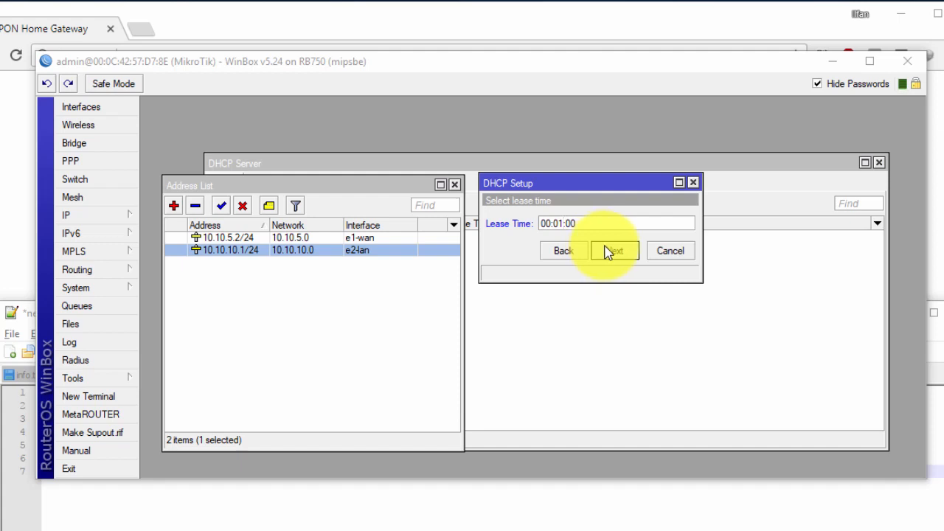
click(624, 223)
click(621, 245)
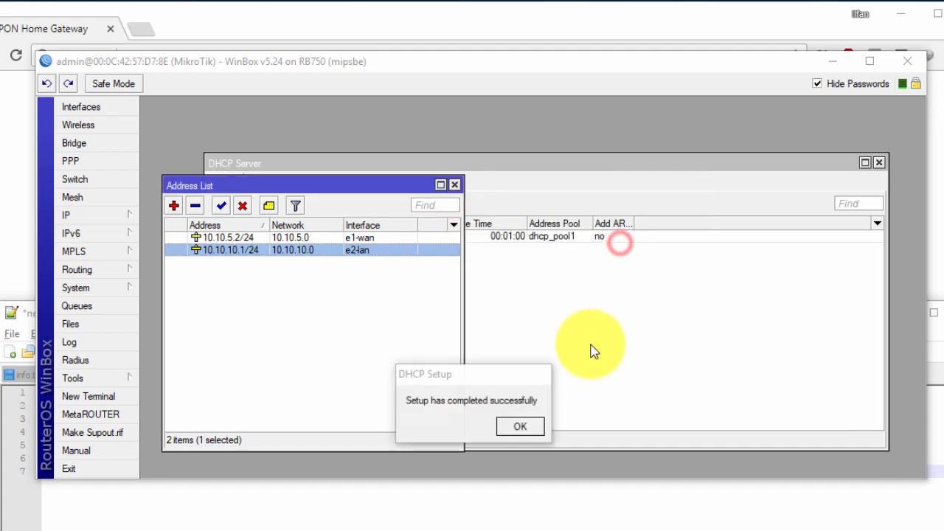
Acknowledge the DHCP Setup completion message and close the Address List to reveal the DHCP server entry.
click(539, 427)
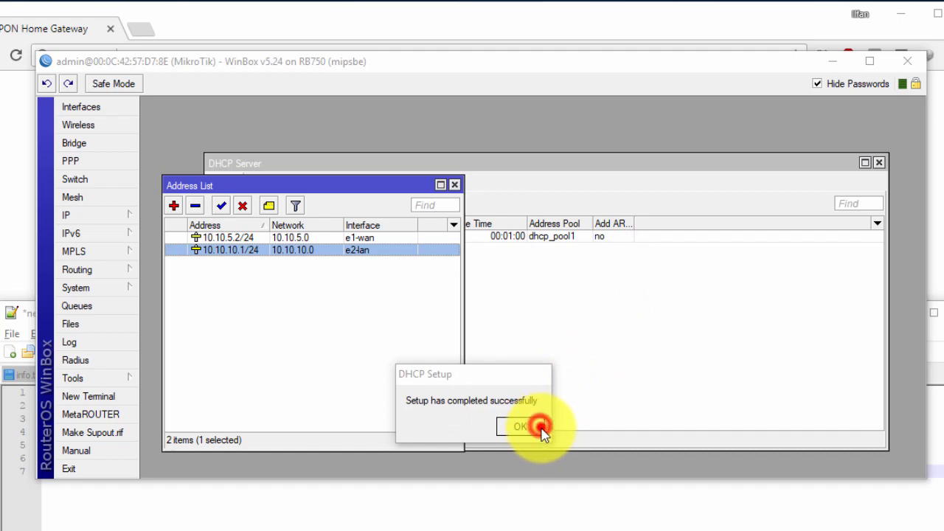
click(535, 428)
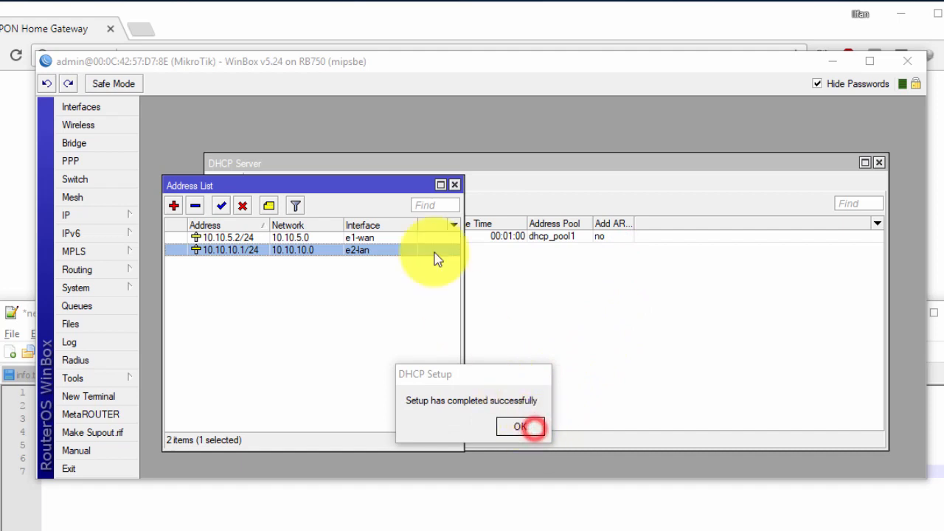
click(455, 184)
drag(464, 373, 655, 255)
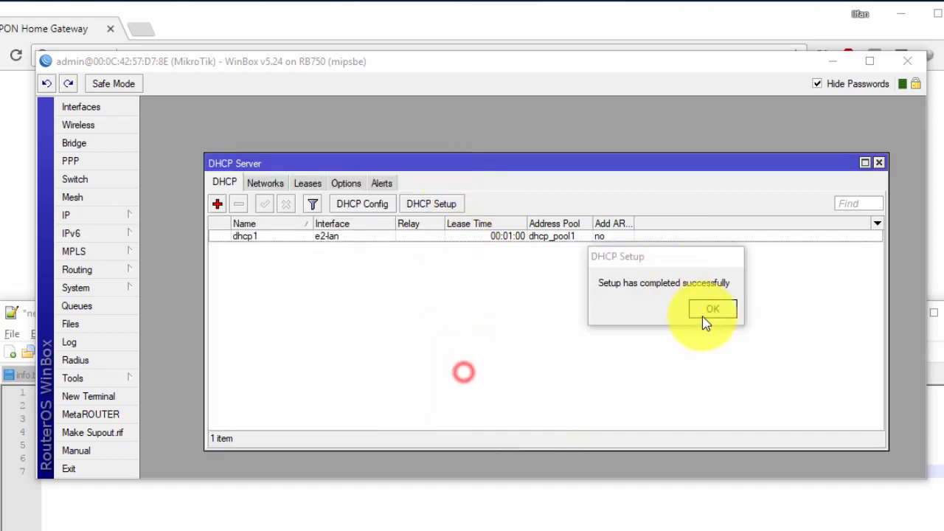
click(716, 308)
click(685, 310)
click(521, 317)
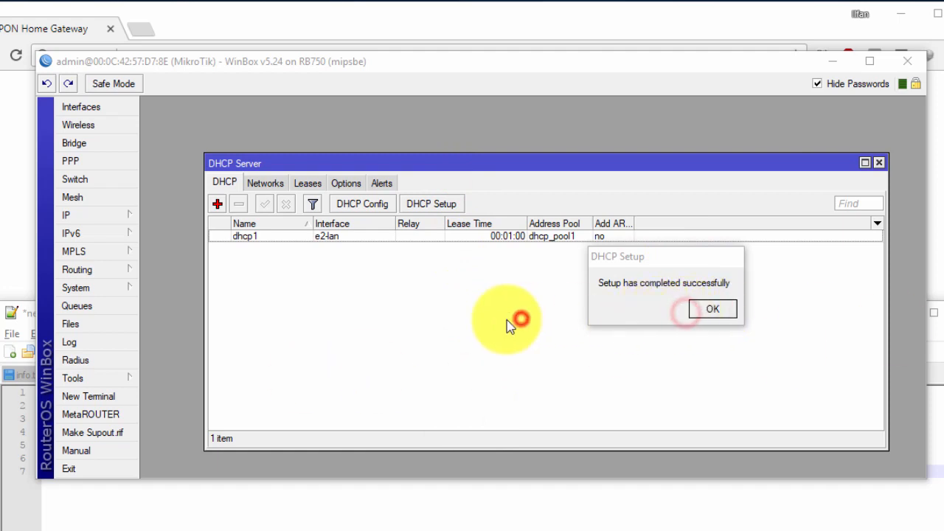
Leave WinBox for the desktop and open the Windows Network and Sharing Center.
click(906, 64)
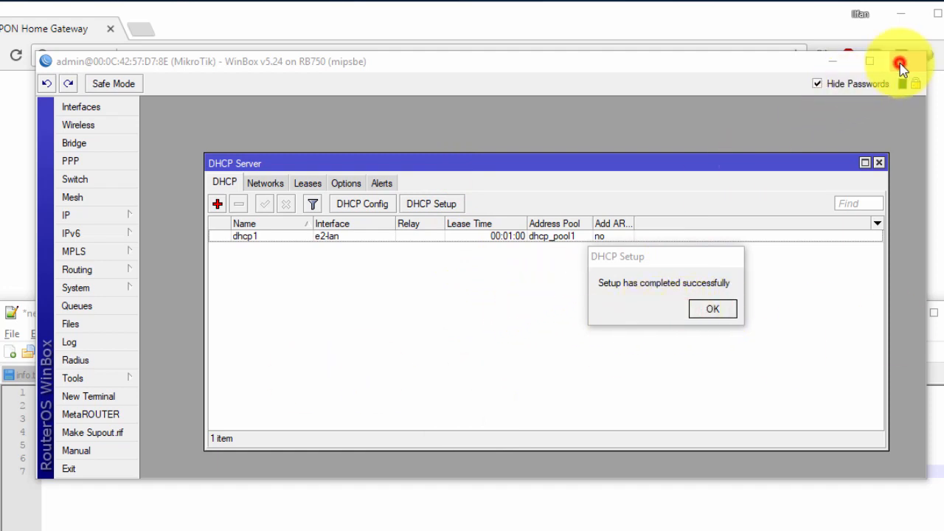
click(483, 519)
click(898, 313)
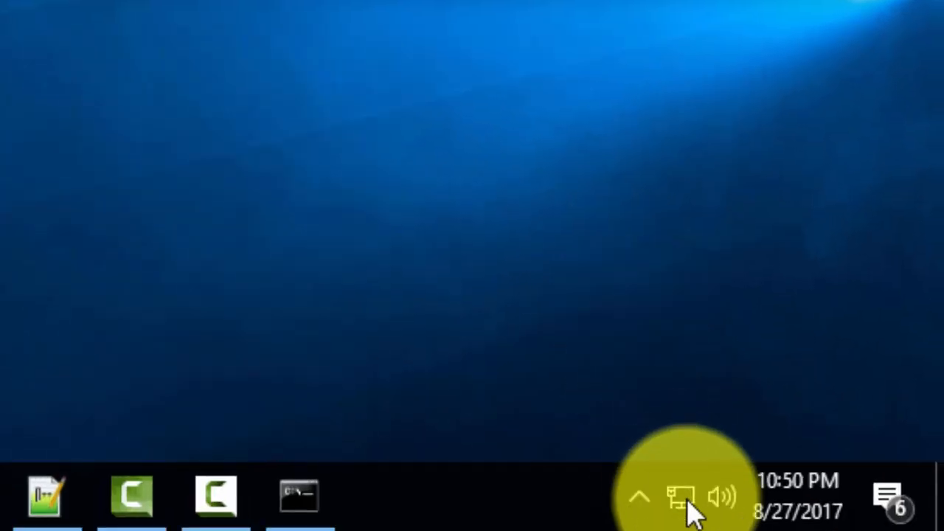
right_click(687, 507)
click(686, 493)
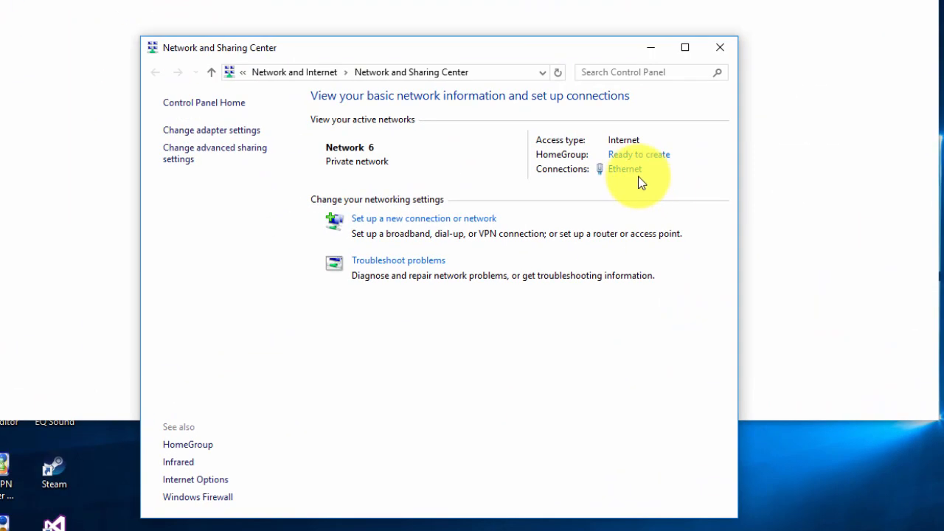
Check the Ethernet connection's IPv4 address and DHCP status in its connection details, and close the details.
click(628, 171)
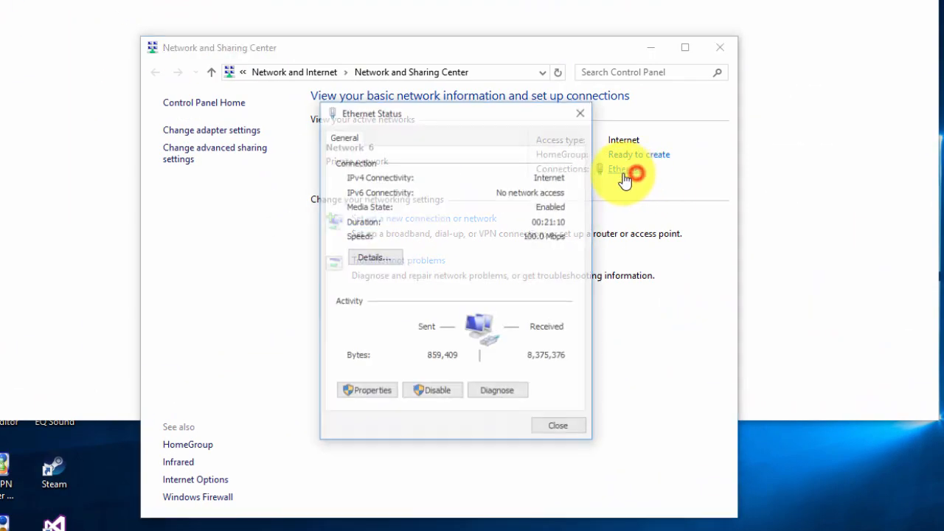
click(400, 260)
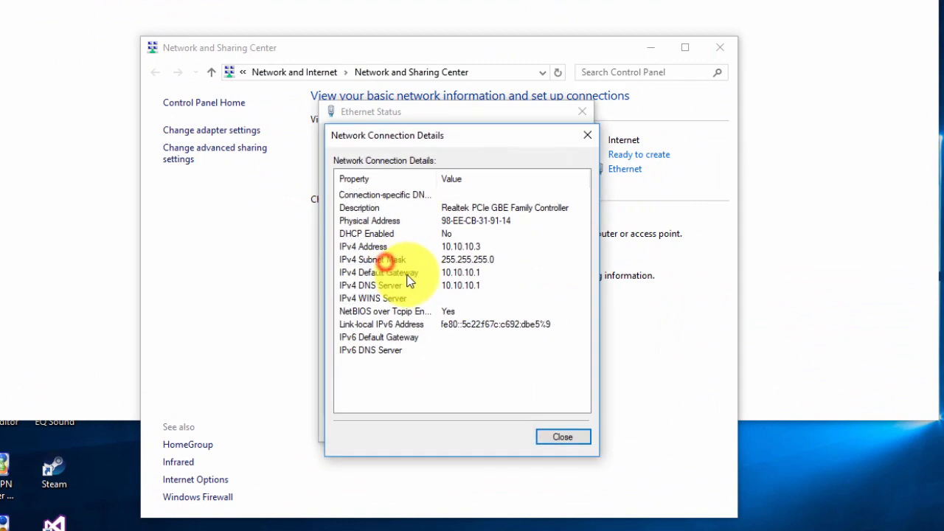
click(509, 247)
click(557, 437)
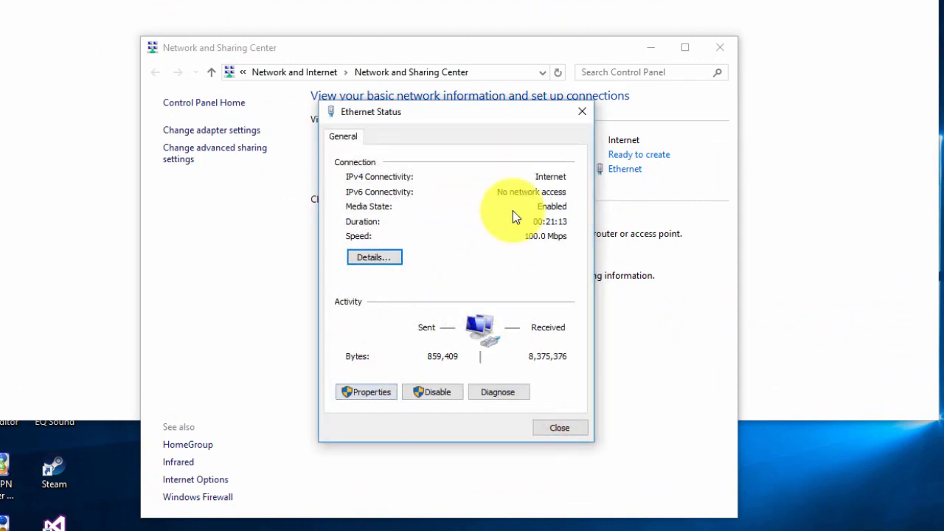
Set the Ethernet adapter's Internet Protocol Version 4 to obtain both the IP address and DNS server address automatically.
click(364, 393)
scroll(465, 291, down, 1)
click(458, 261)
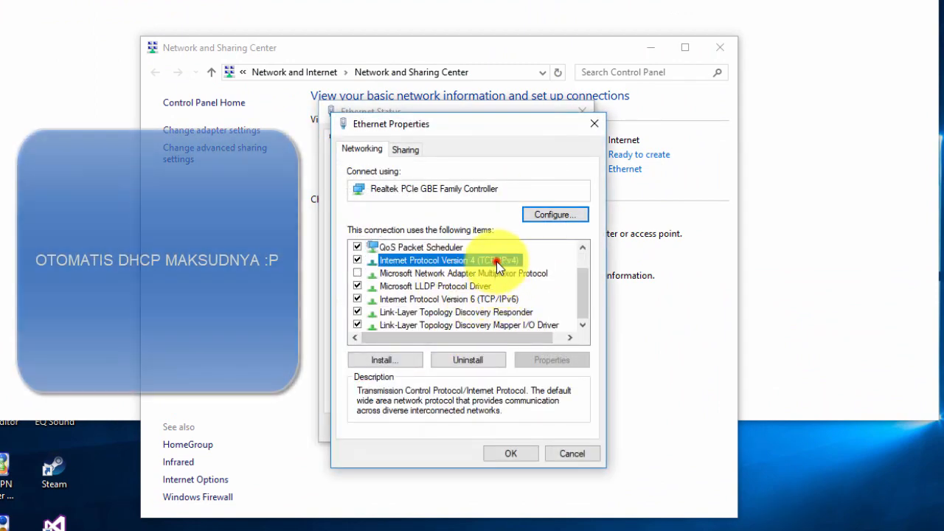
click(552, 360)
click(465, 275)
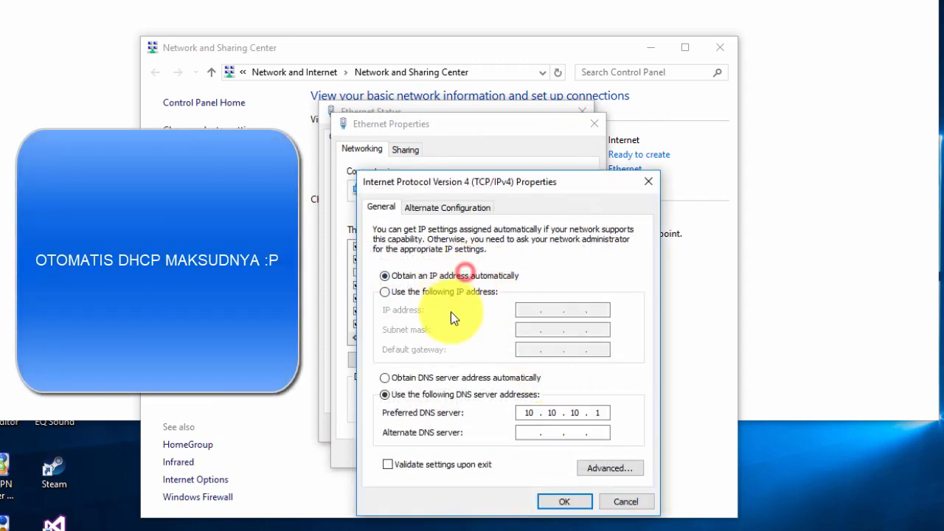
click(465, 377)
click(559, 500)
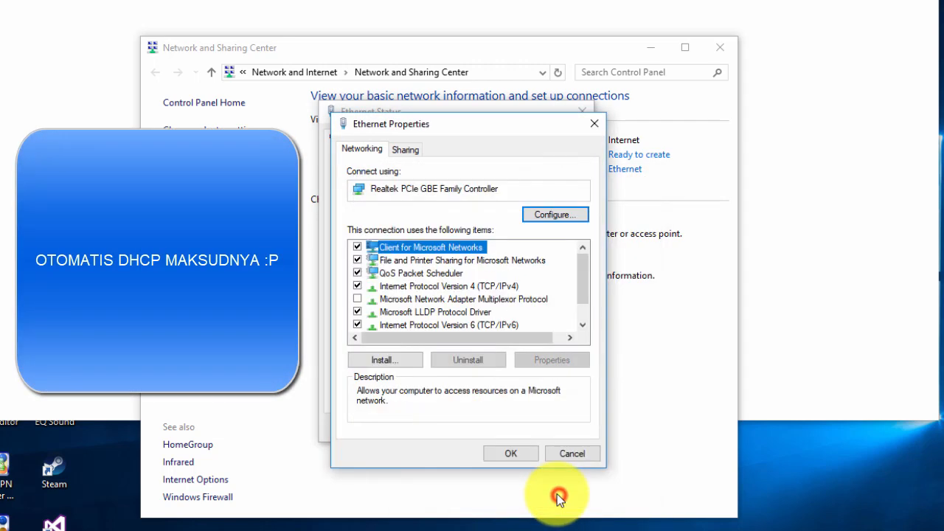
click(527, 454)
click(562, 428)
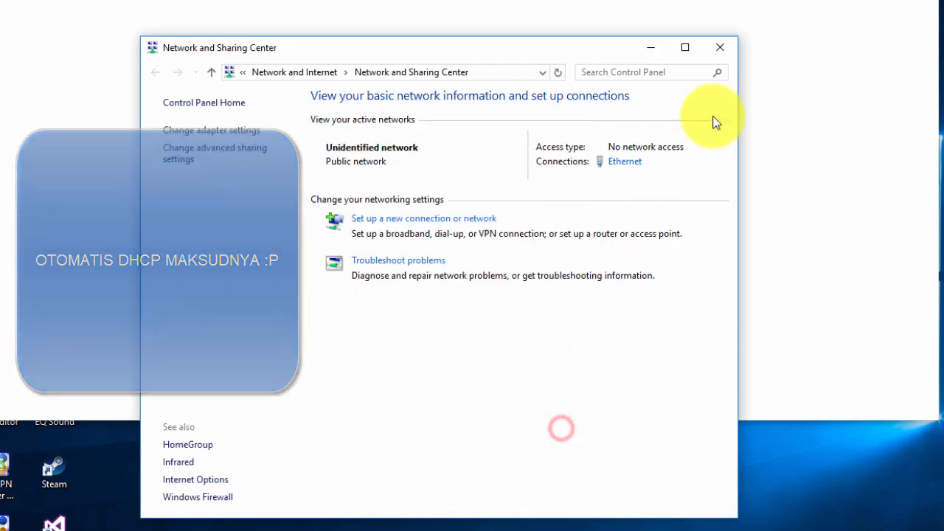
Review the Ethernet connection details for the IPv4 address assigned by DHCP, and close the status dialogs.
click(627, 161)
click(378, 258)
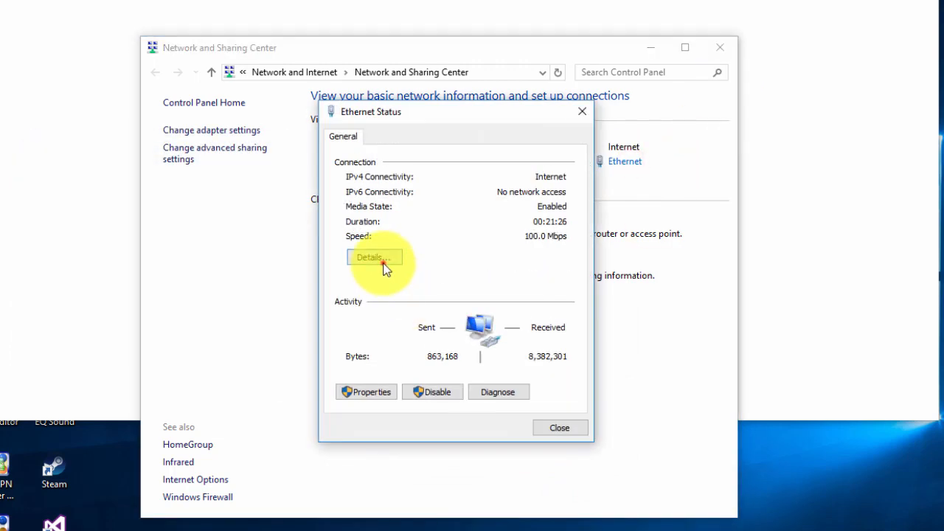
click(457, 247)
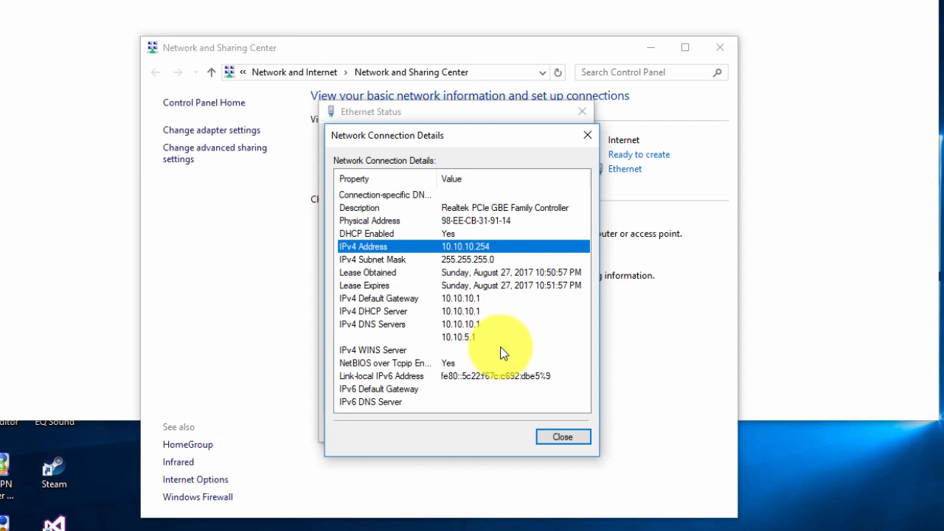
click(570, 438)
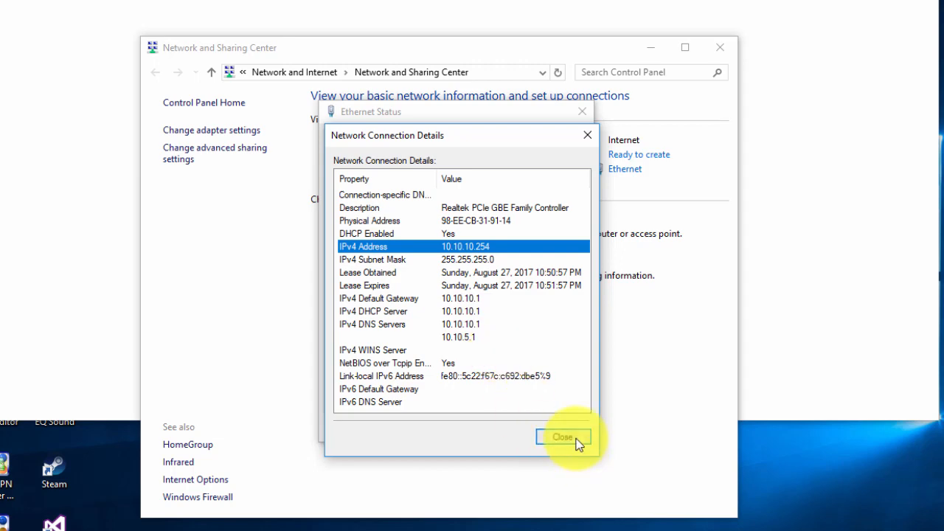
click(564, 430)
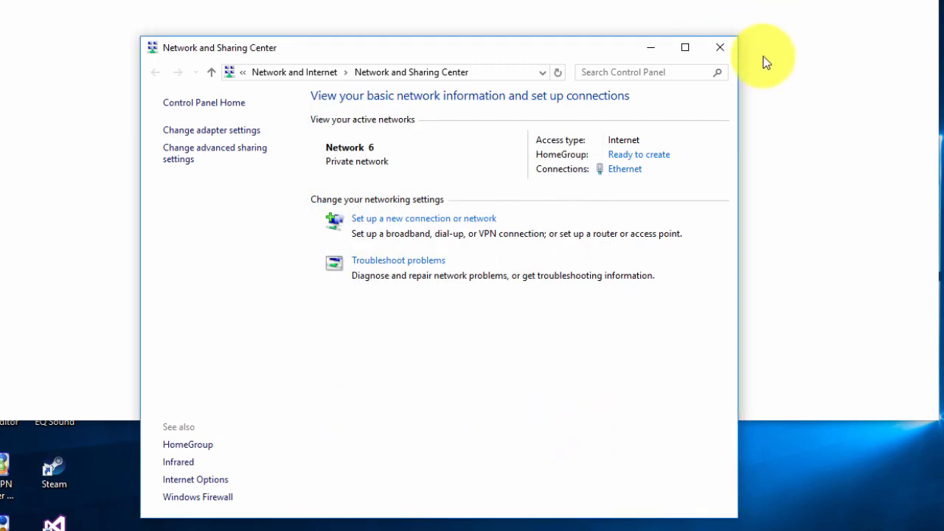
Close Network and Sharing Center and test internet access by pinging yahoo.com from the Command Prompt.
click(723, 46)
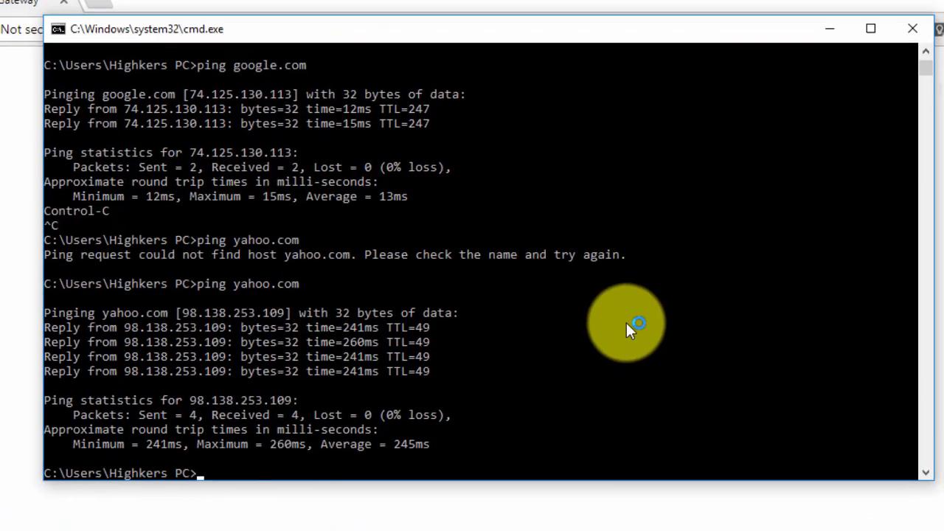
text(ping yahoo.com)
key(Return)
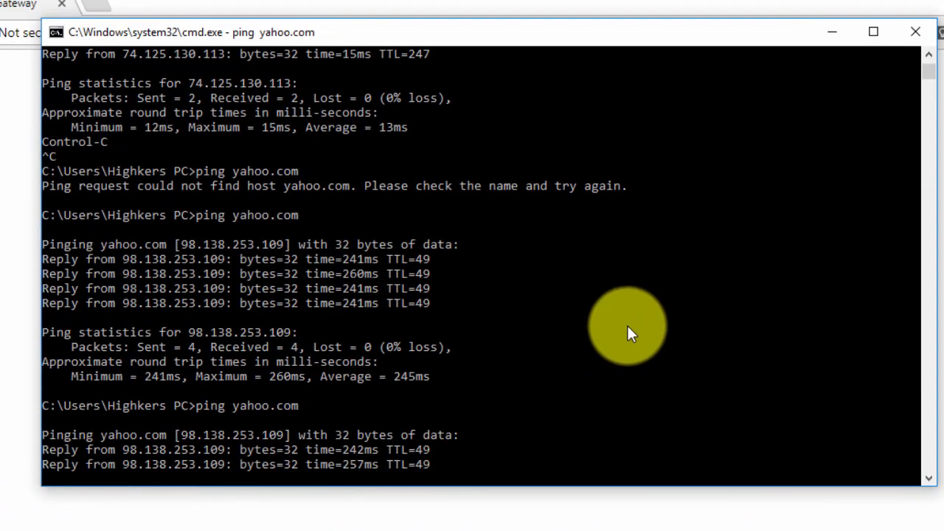
Switch to the Chrome window and test web access by loading google.co.id.
click(1, 133)
click(66, 32)
click(93, 32)
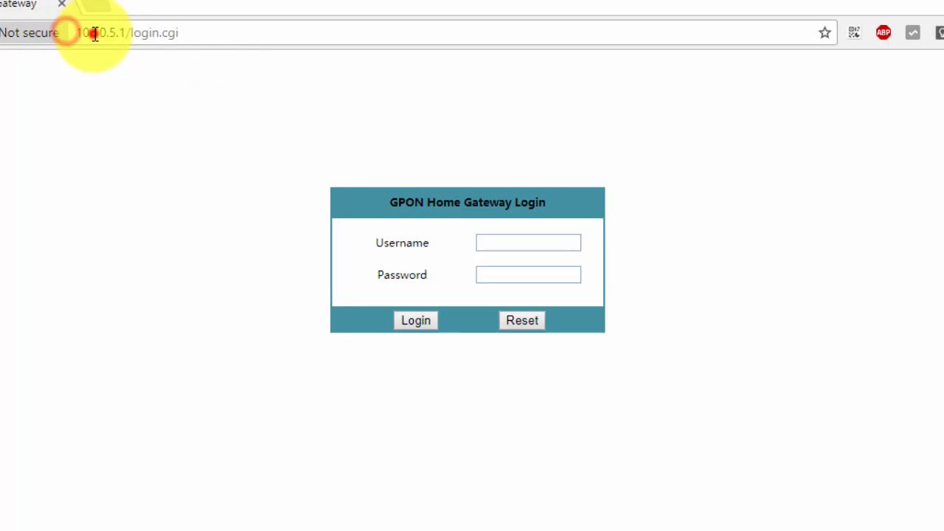
text(google.co.id)
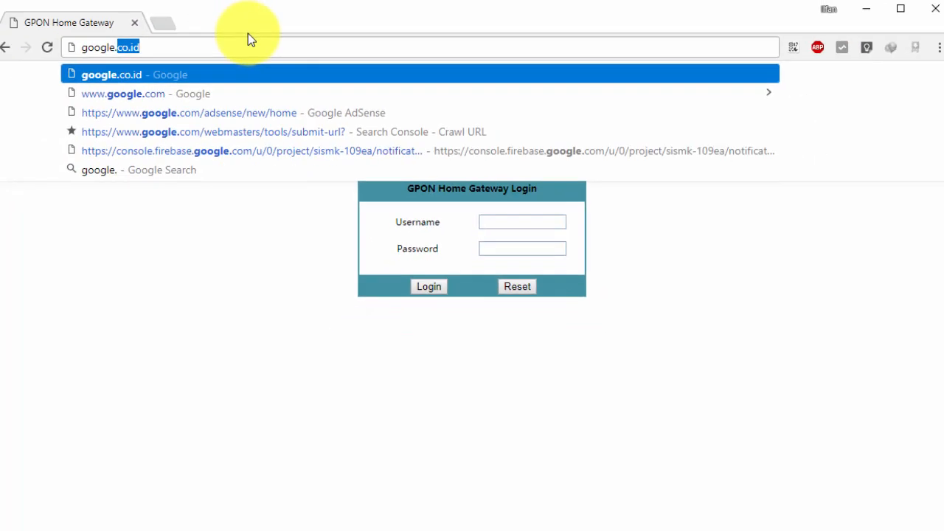
key(Return)
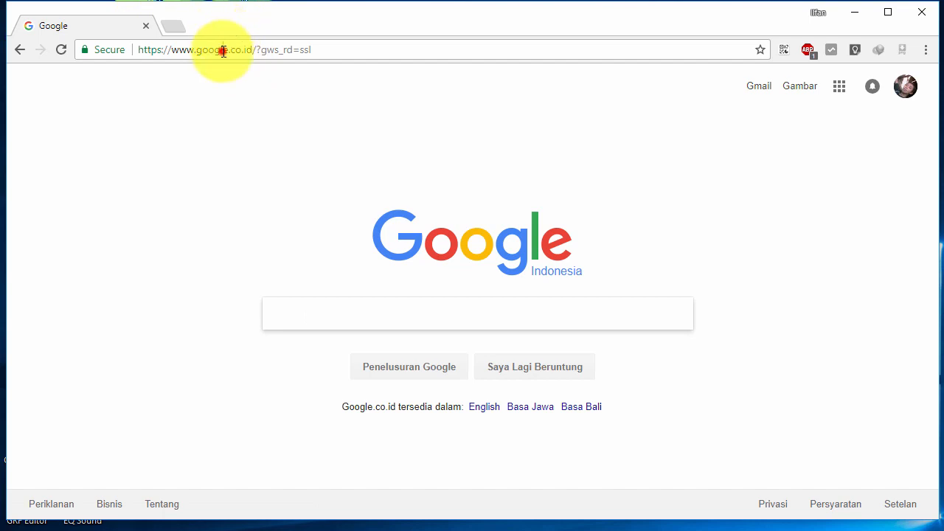
Review the completed yahoo.com ping in the Command Prompt, and return to the Google page in Chrome.
click(222, 49)
key(alt+Tab)
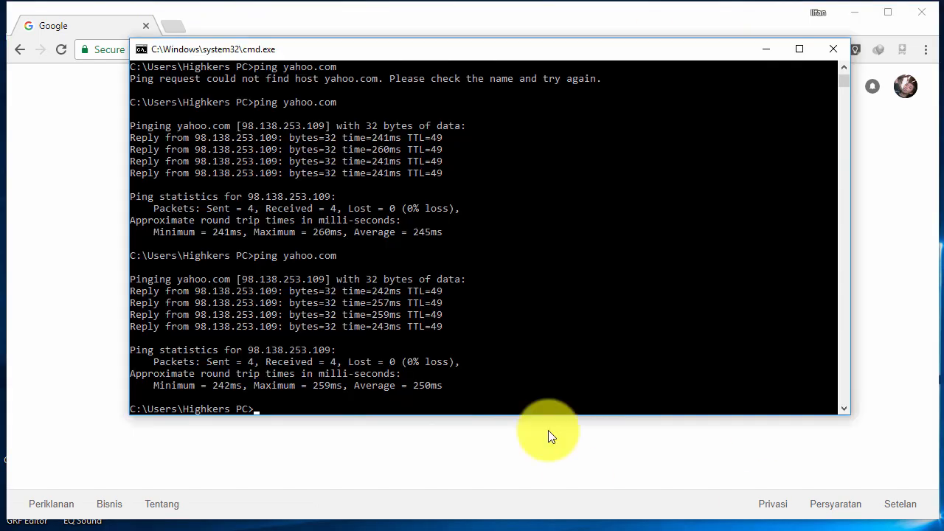
click(49, 177)
click(225, 58)
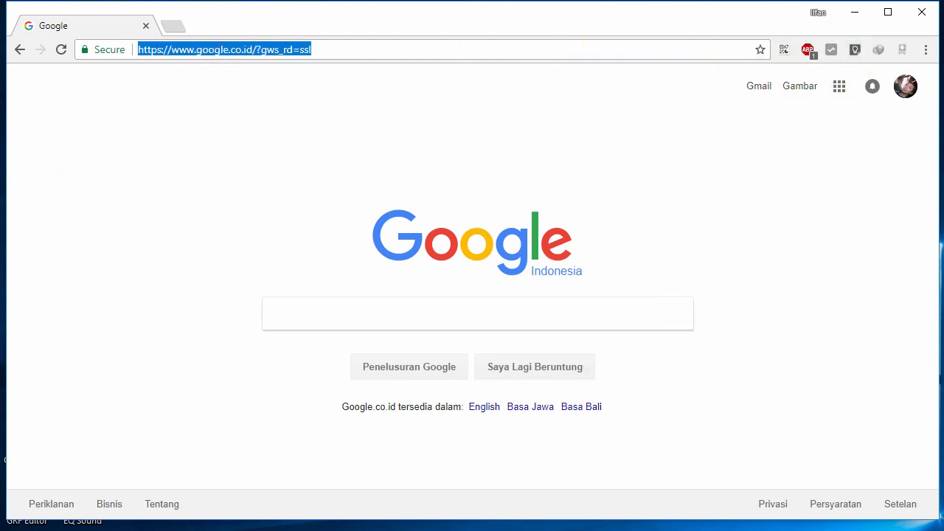
Switch to WinBox, review the router's IP address list for the e1-wan and e2-lan interfaces, and close the list.
click(446, 68)
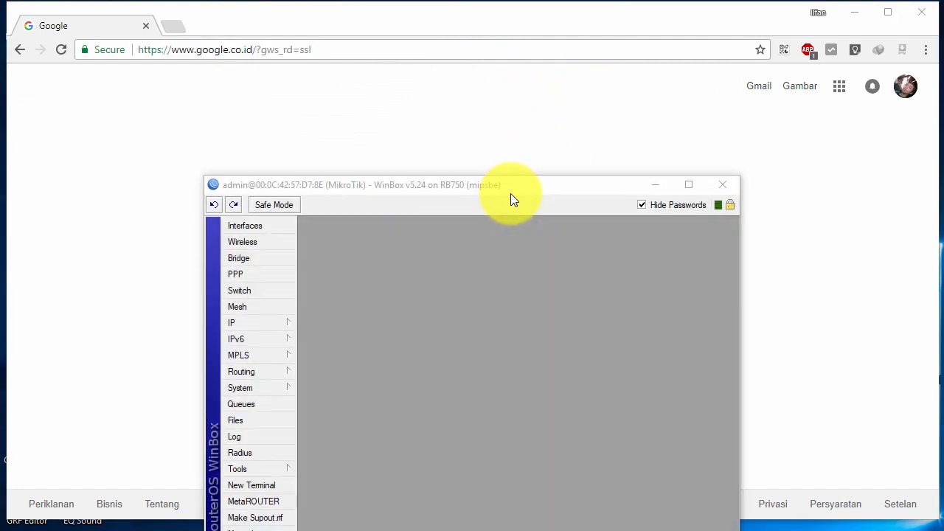
drag(482, 185, 477, 129)
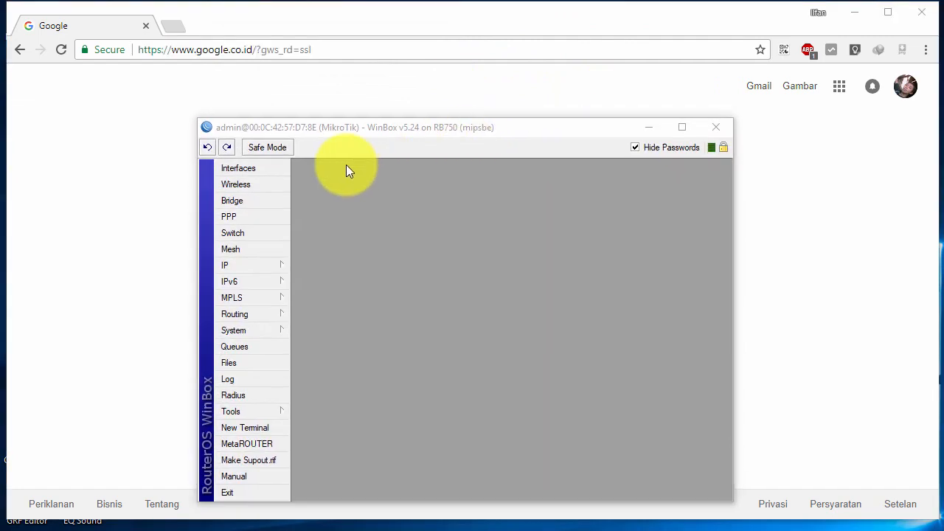
click(276, 271)
click(318, 300)
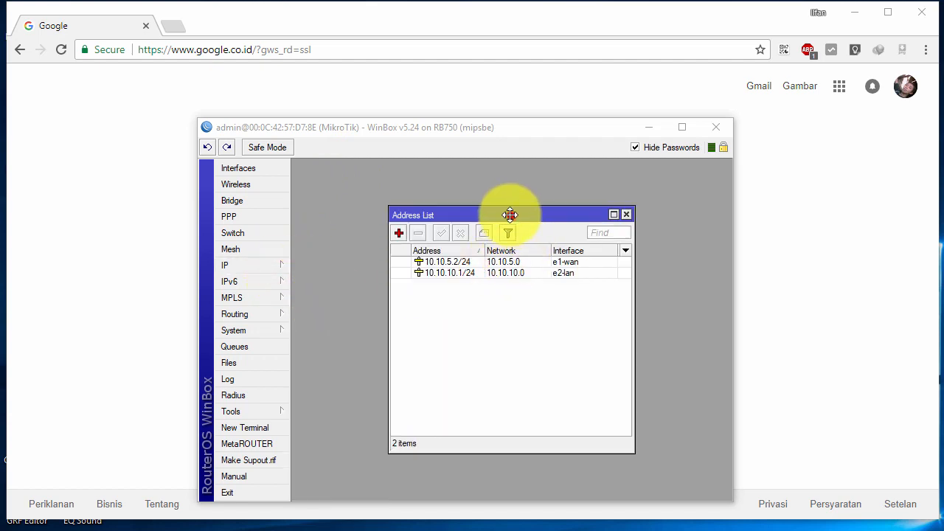
drag(510, 213, 483, 174)
click(601, 174)
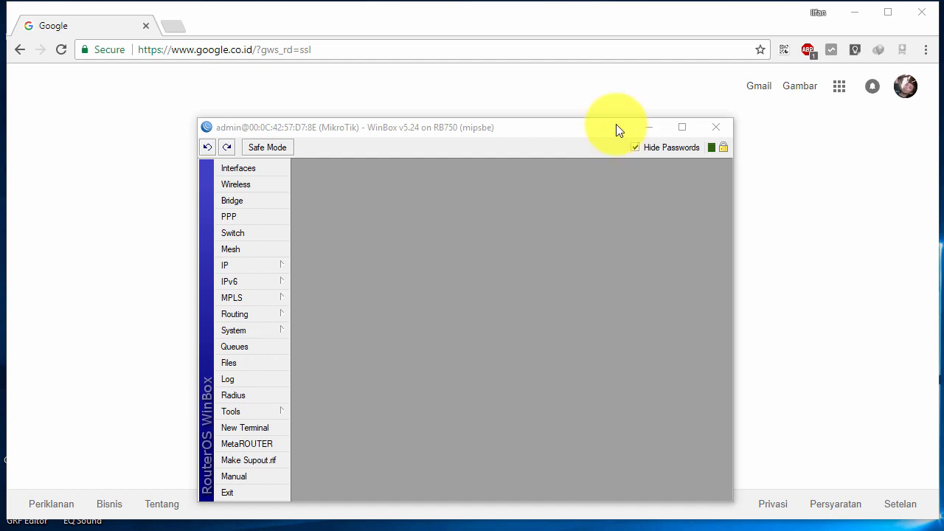
click(532, 295)
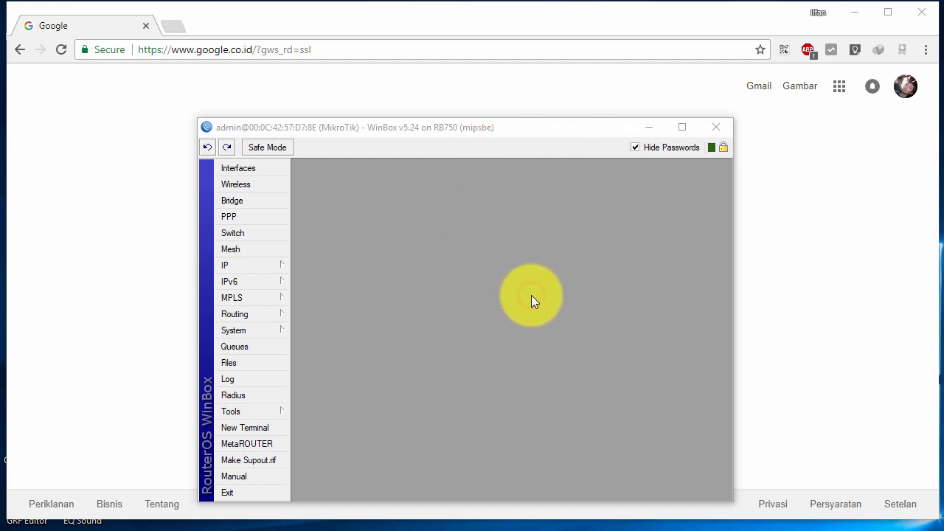